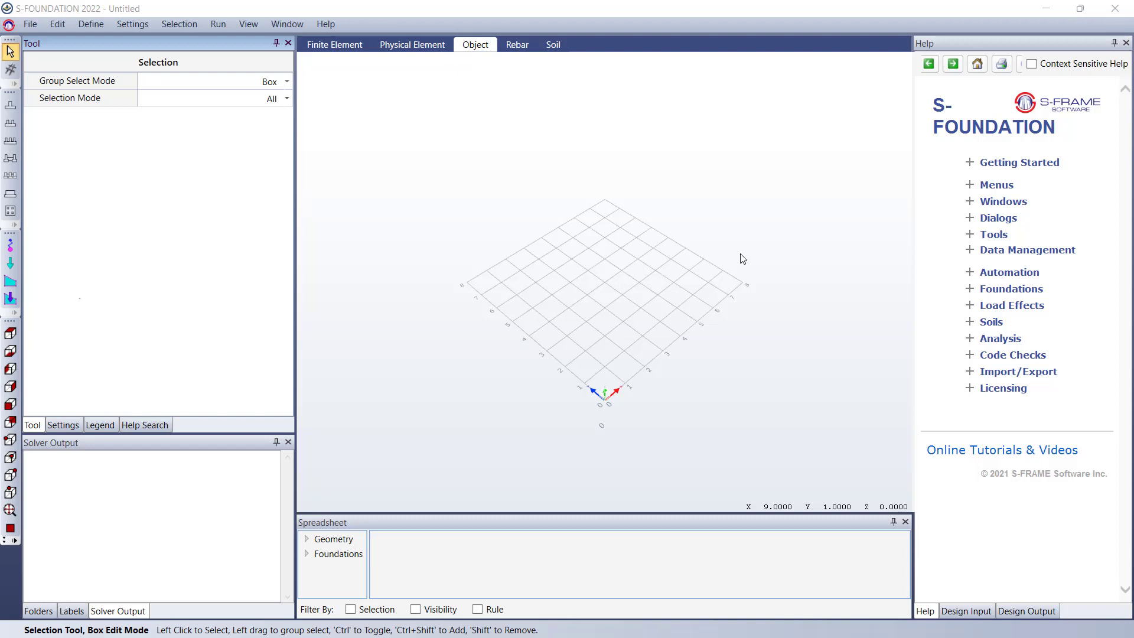
Step: Start a new mat foundation with a 500 mm pad, keeping the Polygon pad shape
left_click(17, 216)
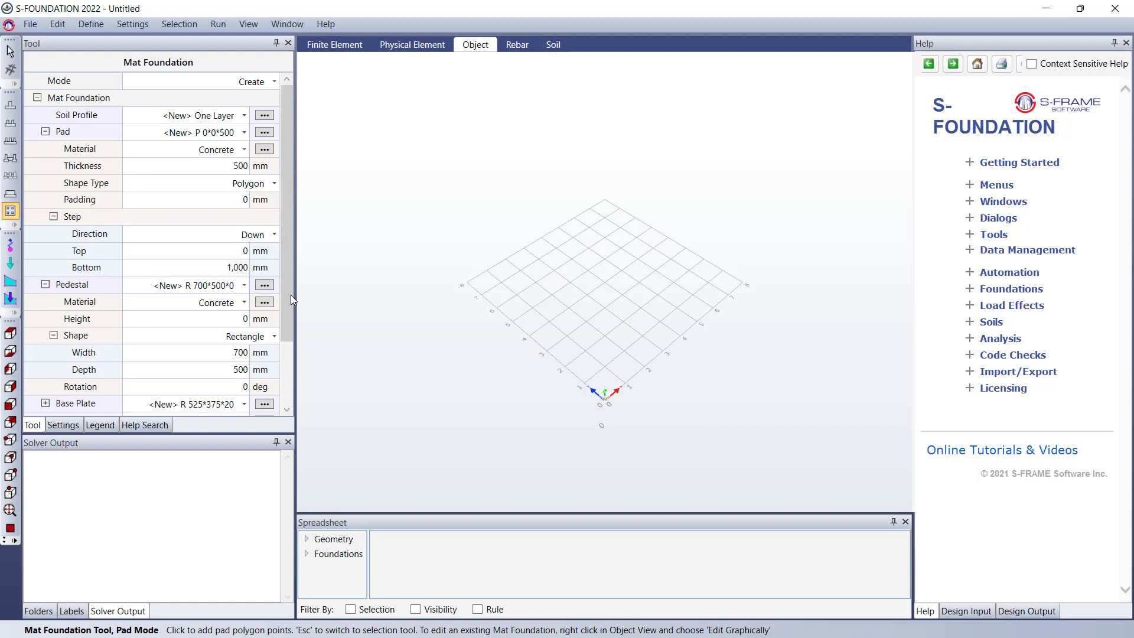
left_click(274, 183)
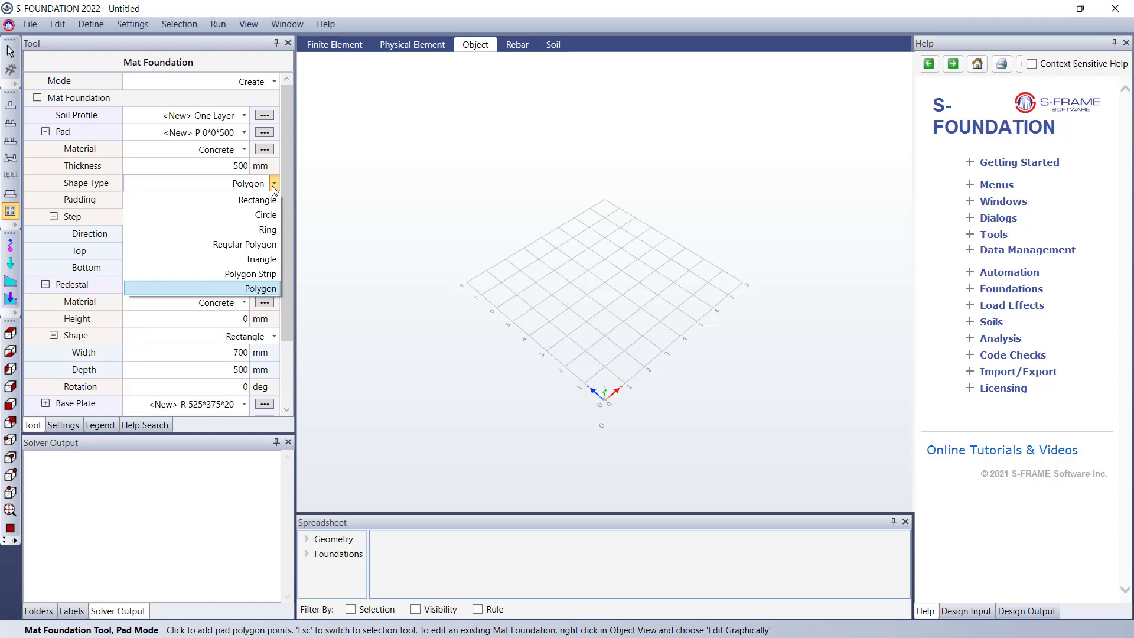
key("Home")
key("Down")
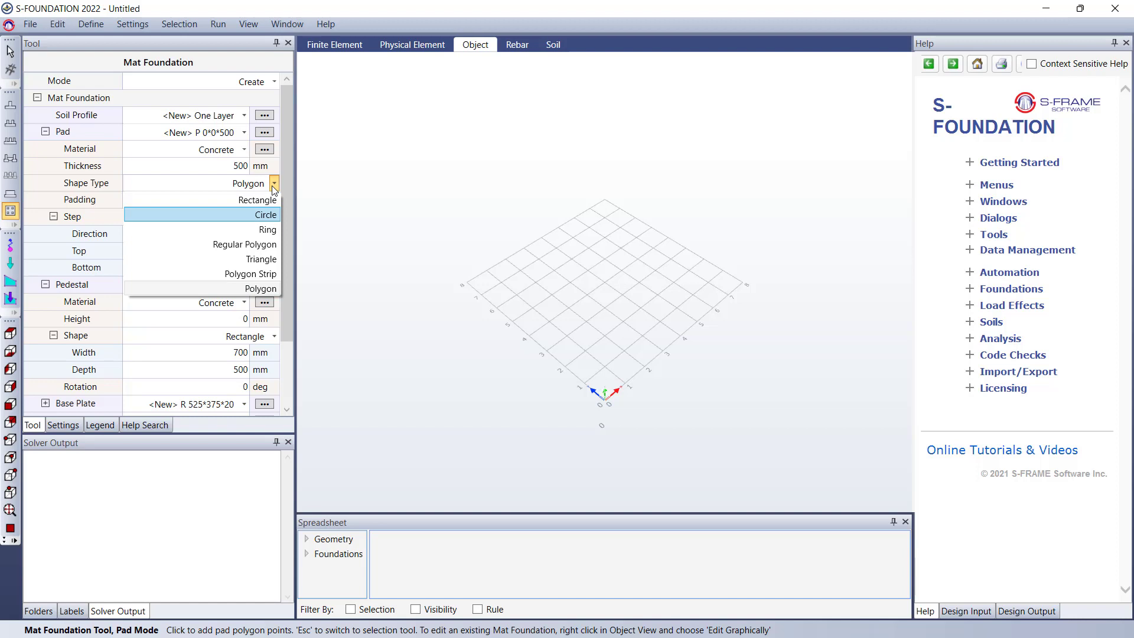
left_click(274, 188)
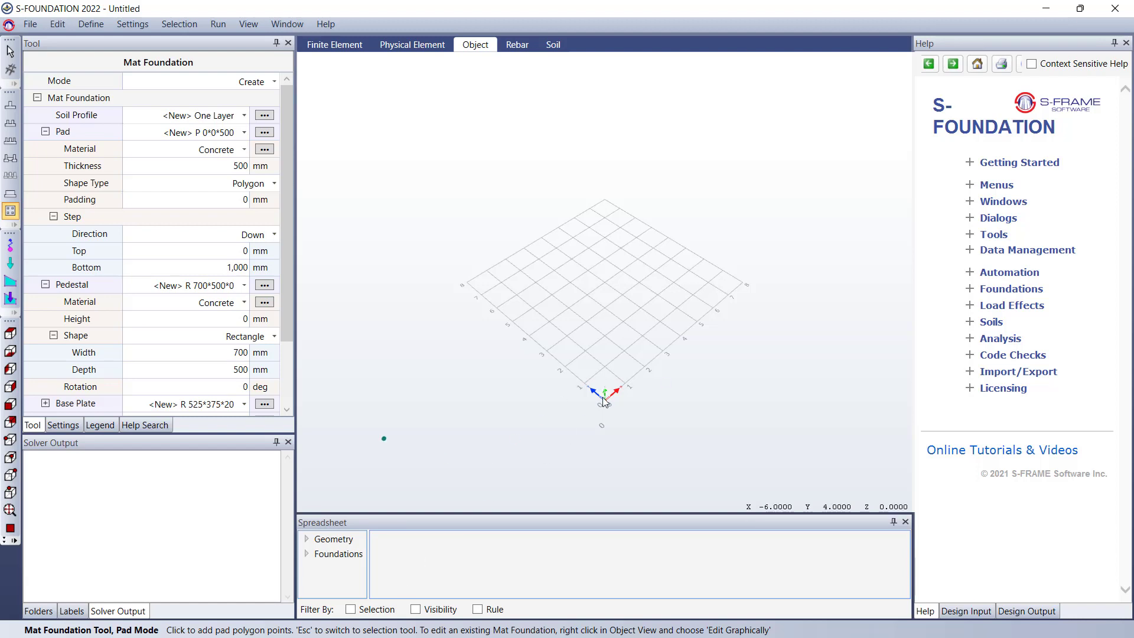
Step: In plan view, place pad corners at (0,0), (10,0), (10,10) and (0,10)
left_click(10, 527)
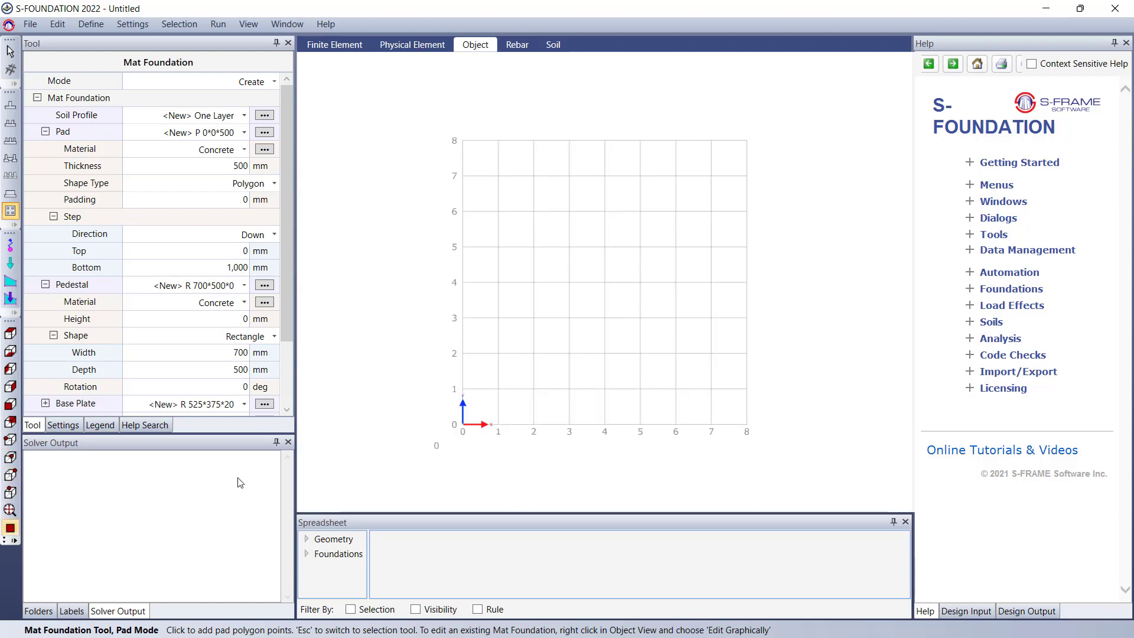
left_click(464, 433)
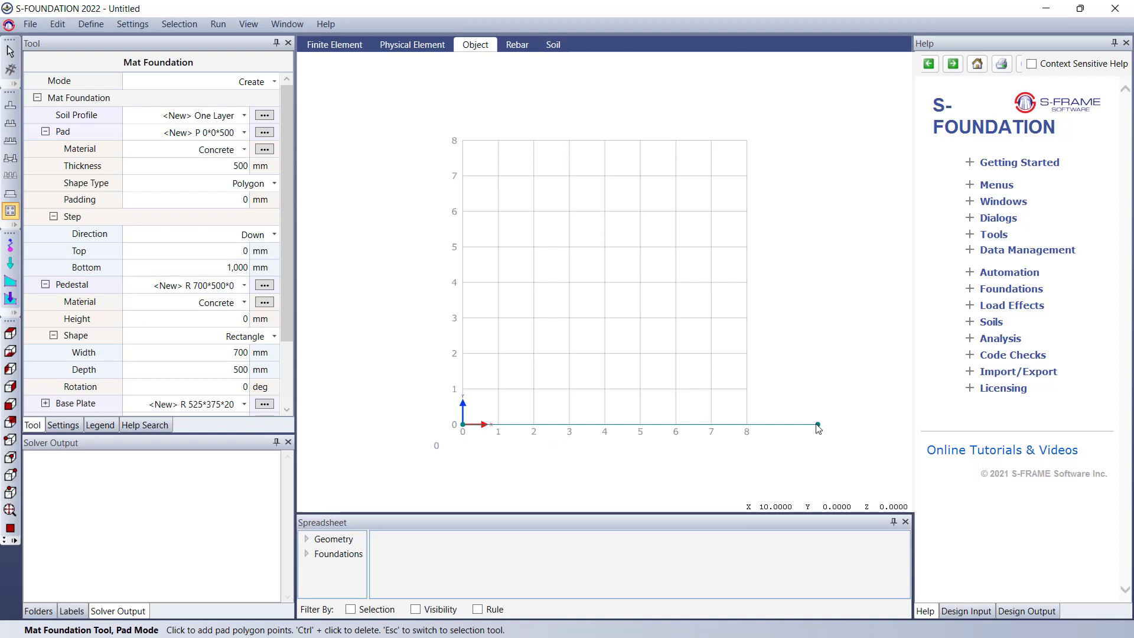
left_click(817, 424)
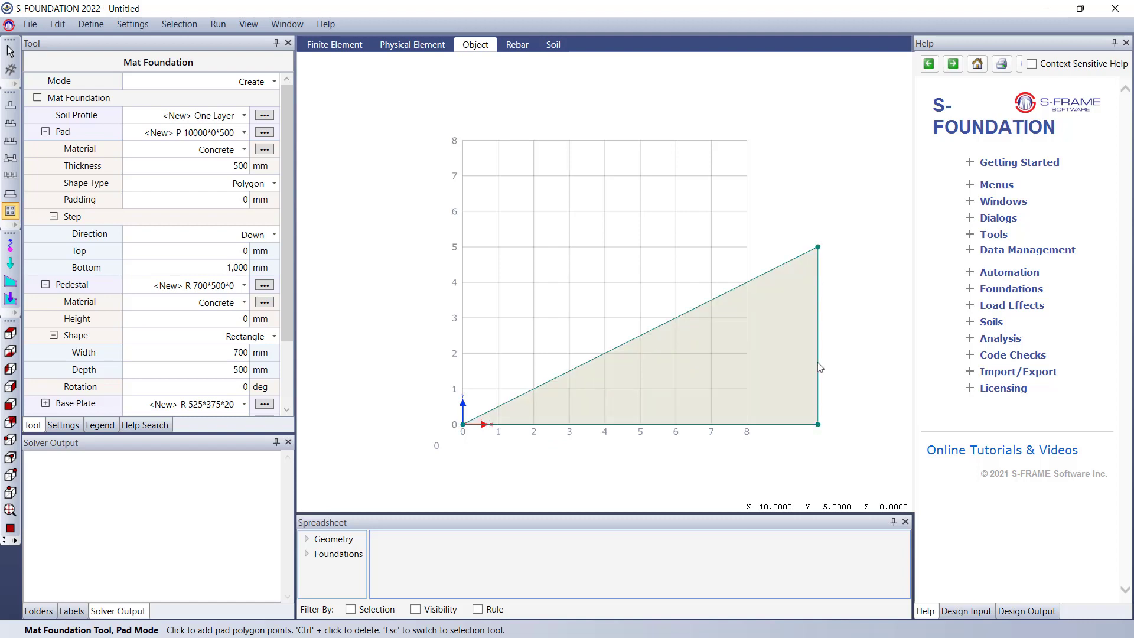
left_click(819, 84)
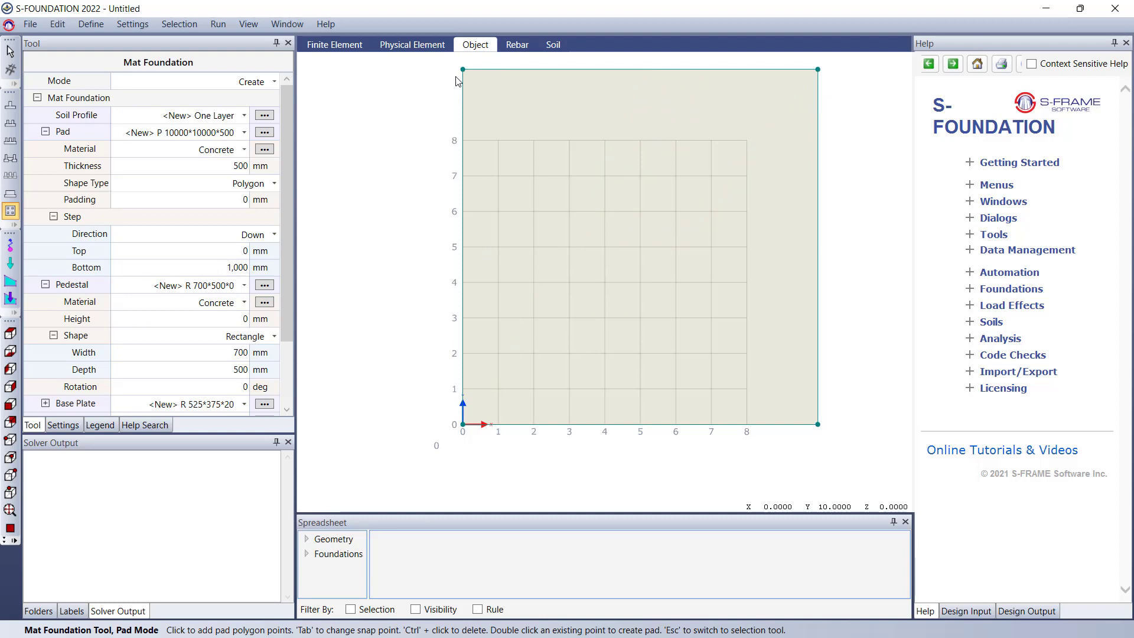
left_click(456, 81)
Step: Close the square pad outline, view it isometrically, and collapse the Pad settings group
double_click(466, 70)
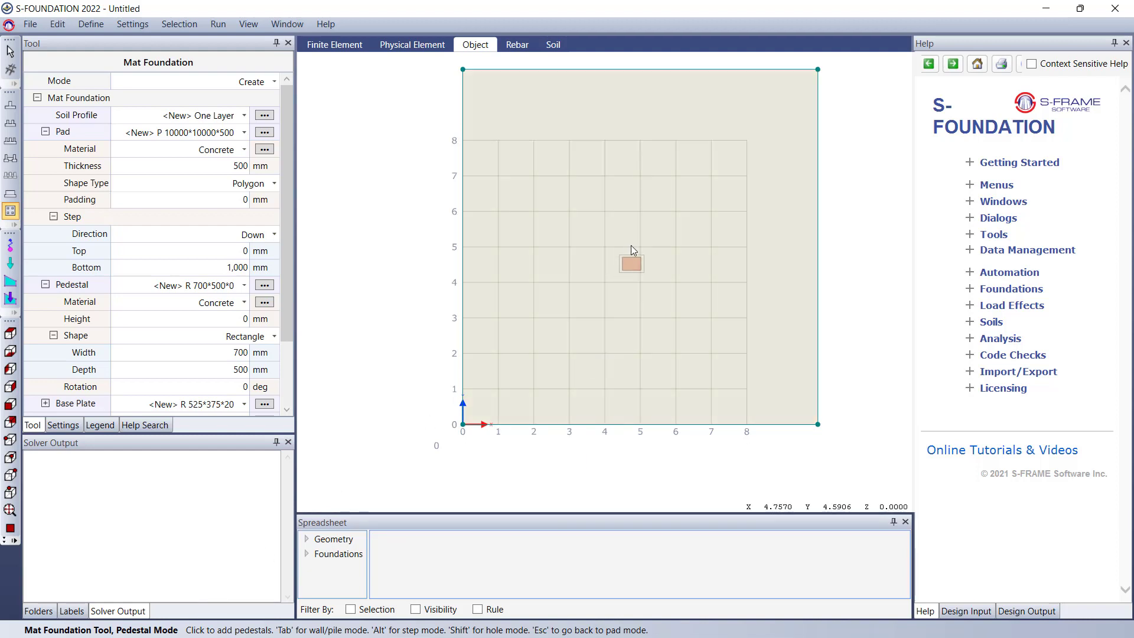
left_click(630, 246)
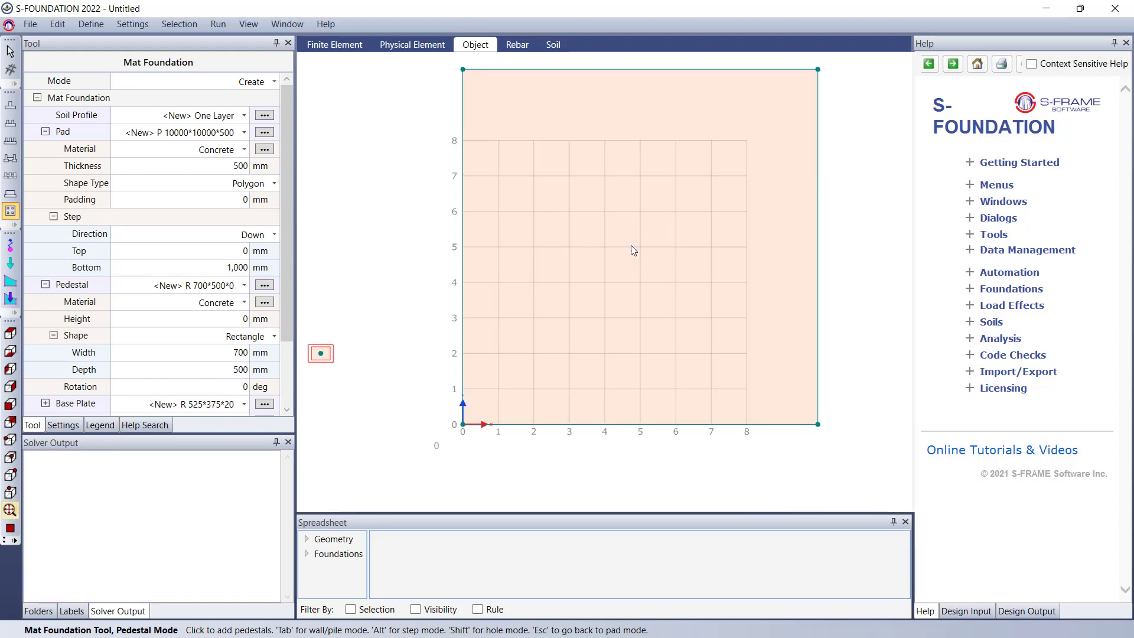
left_click(10, 440)
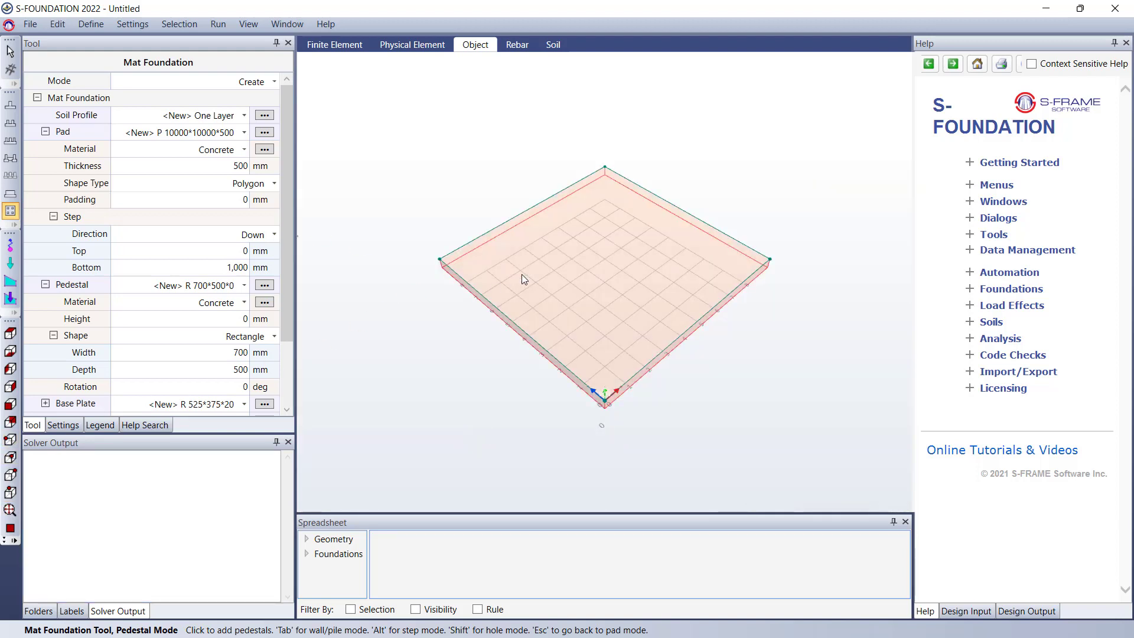
left_click(45, 131)
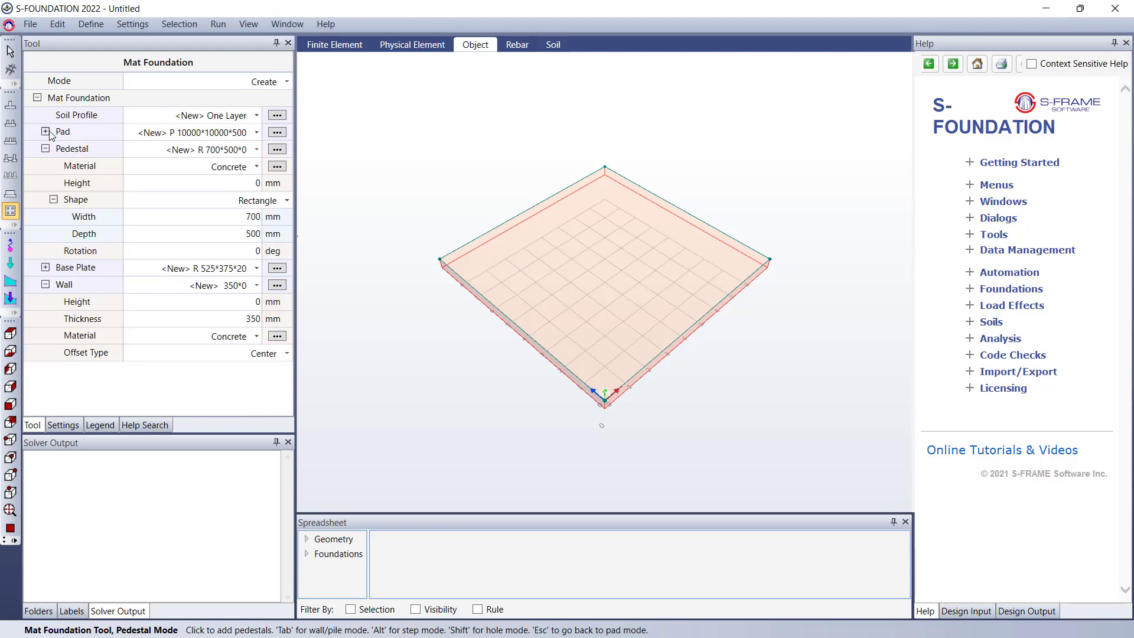
left_click(150, 156)
Step: Set pedestal height to 1000 mm and place the tall 700×500 mm pedestals, starting at (2,7)
left_click(236, 184)
type("1")
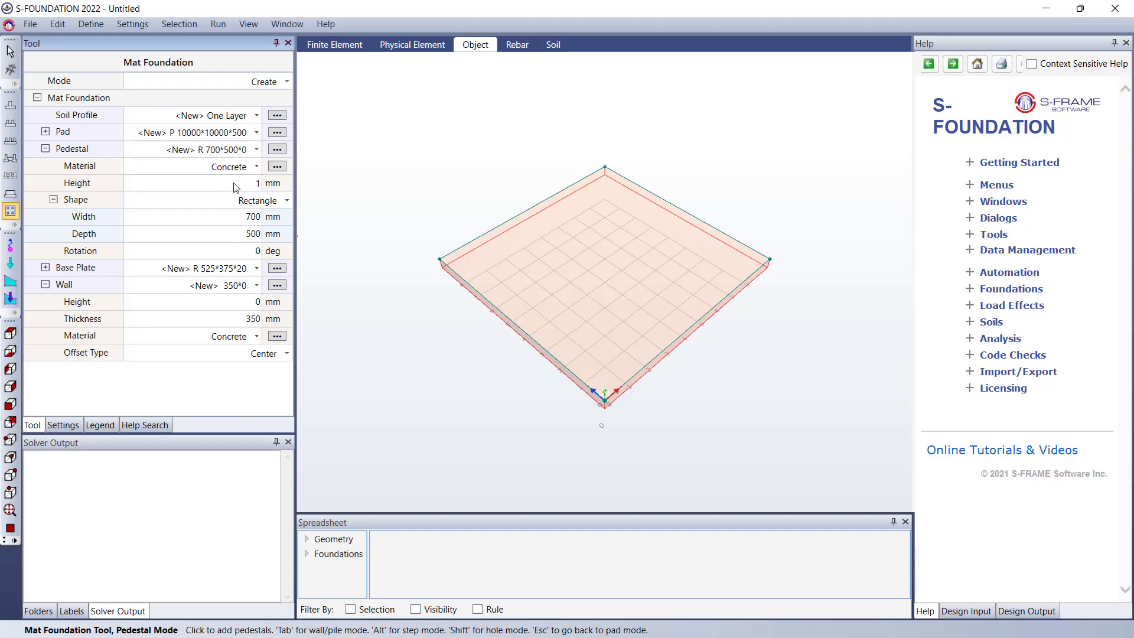
type("000")
key("Tab")
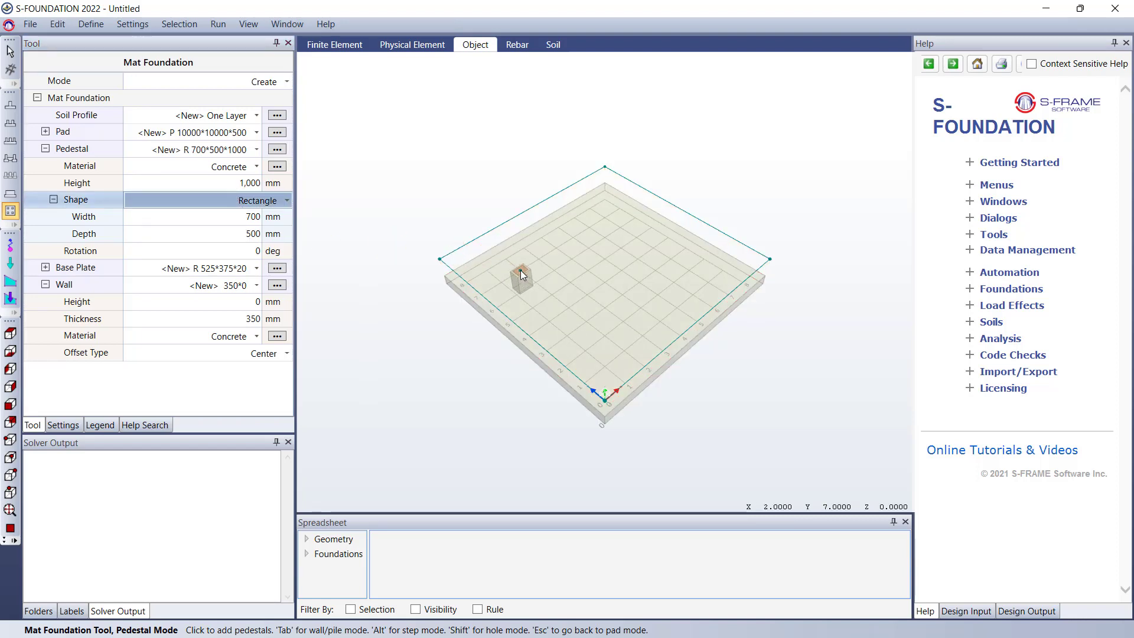
left_click(519, 270)
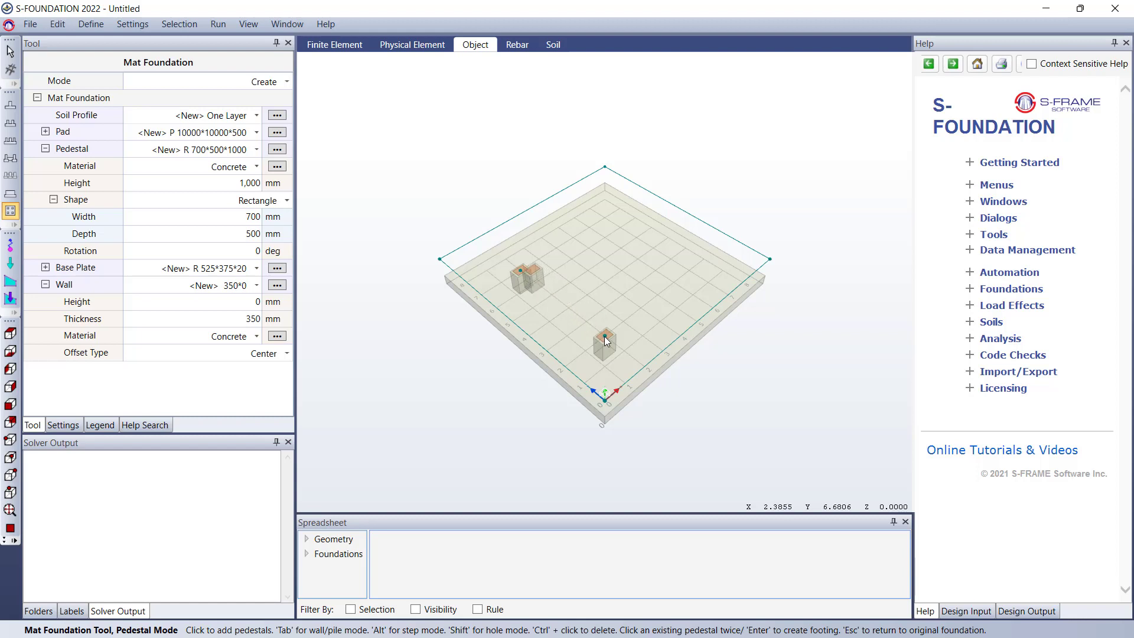
key("Return")
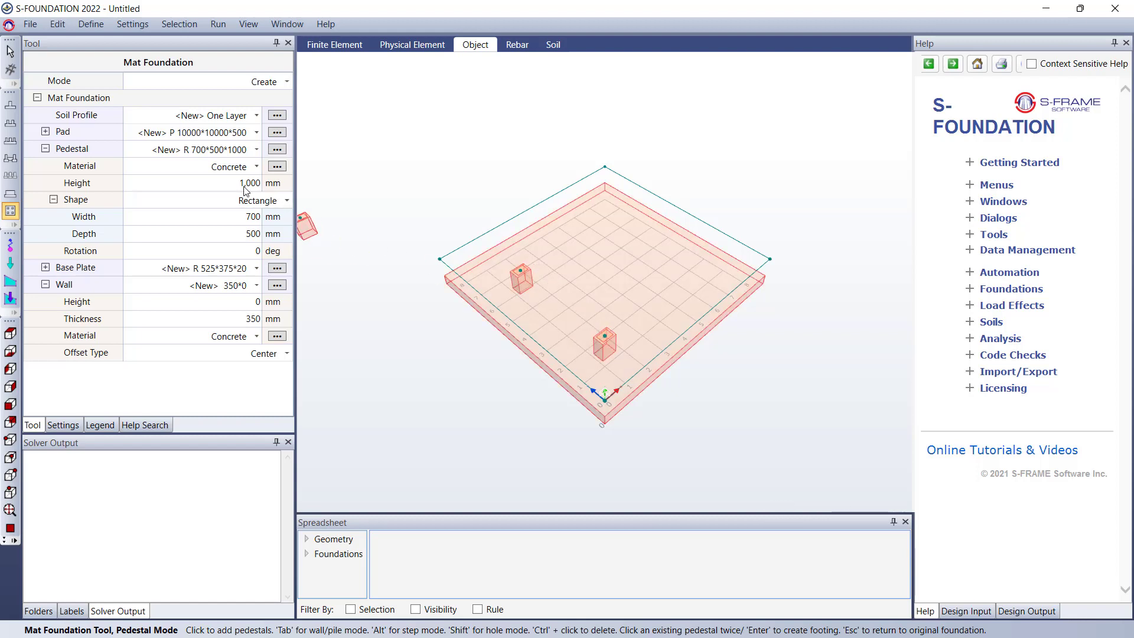
Step: Set pedestal height to 500 mm and place the shorter pedestals, including one at (7,7)
left_click(244, 183)
type("500")
key("Return")
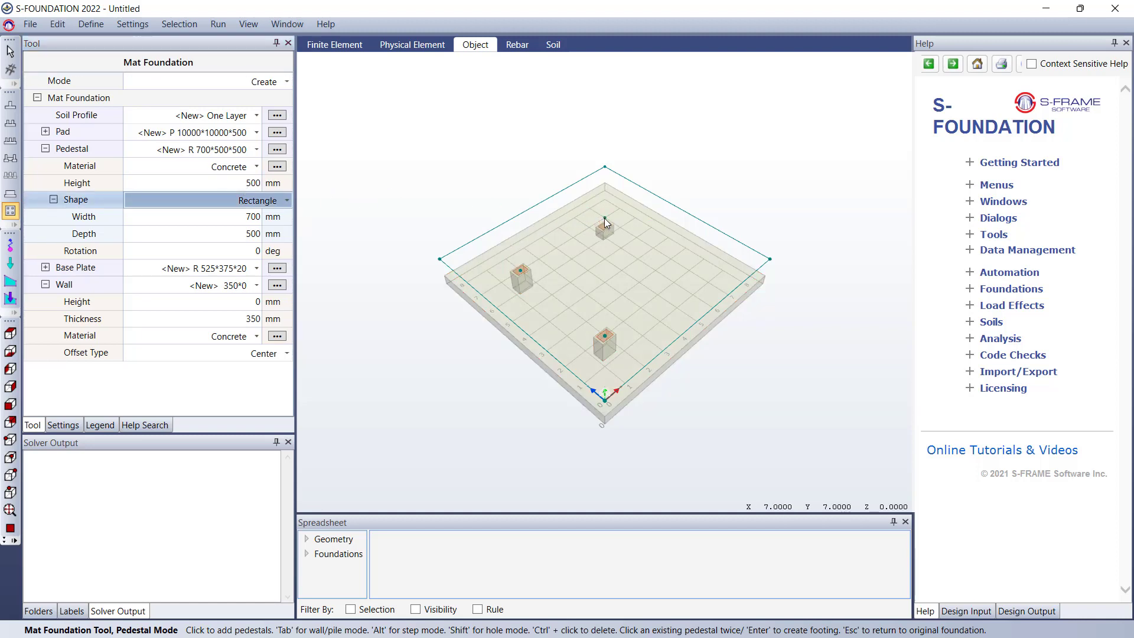
left_click(605, 218)
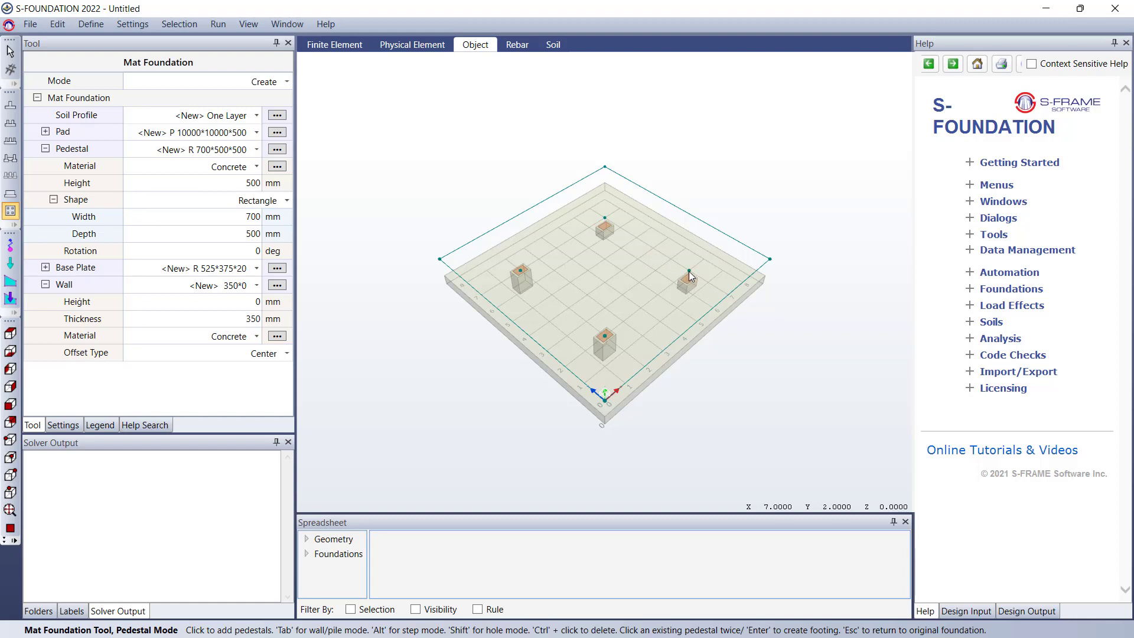
double_click(688, 272)
Step: Draw a 350 mm thick, 100 mm high wall from grid point (3,1) toward (5,1)
key("Tab")
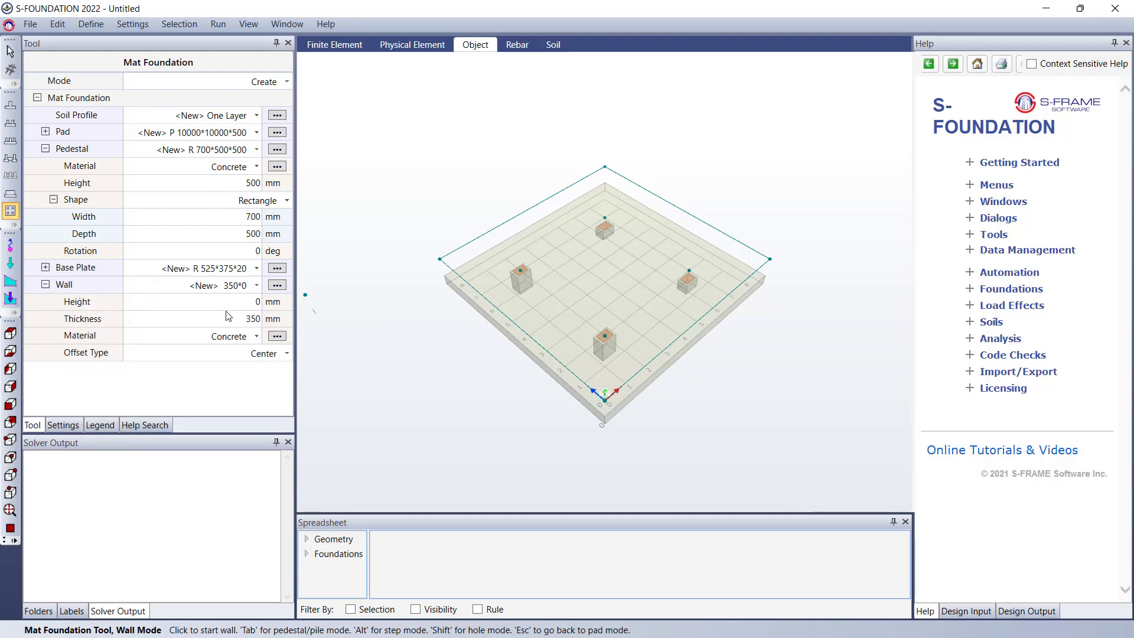
left_click(240, 302)
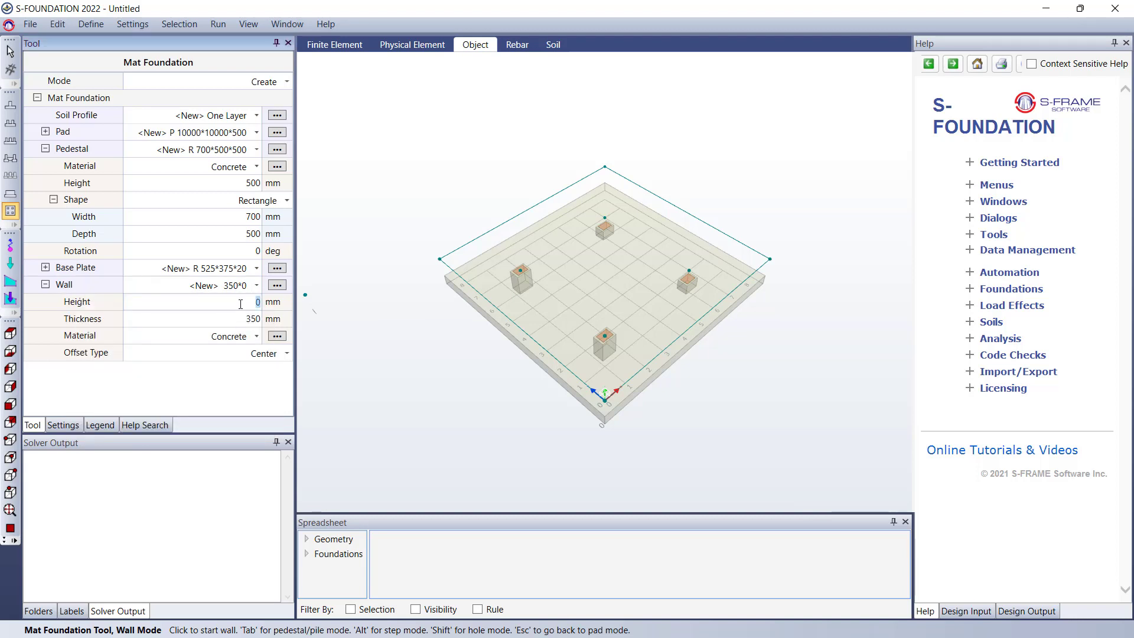
type("100")
left_click(248, 319)
left_click(250, 318)
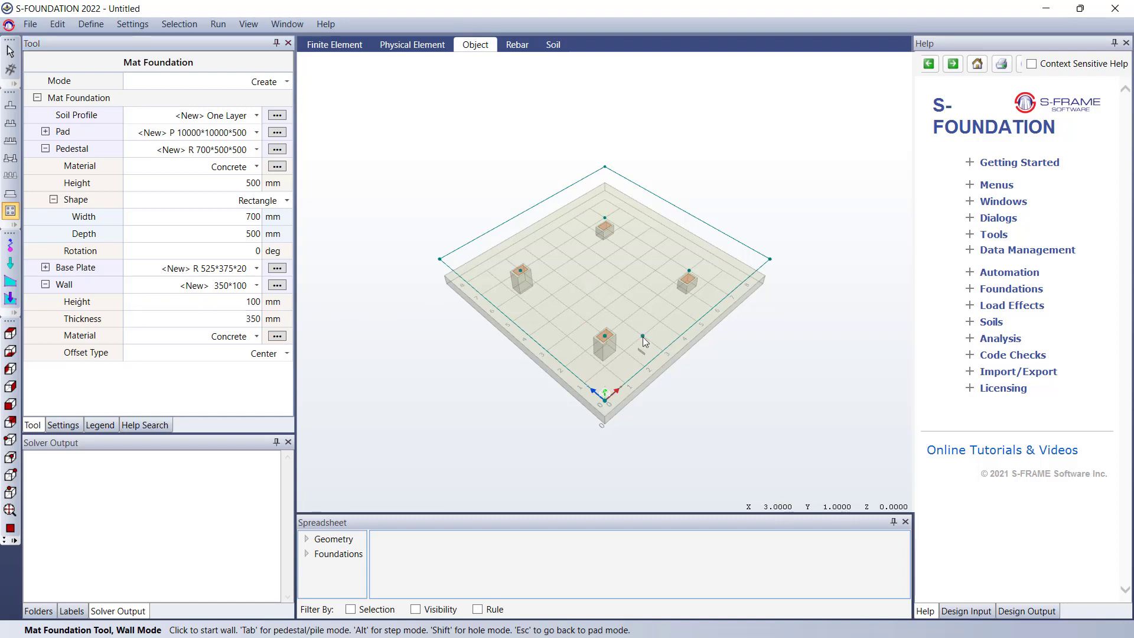
left_click(643, 336)
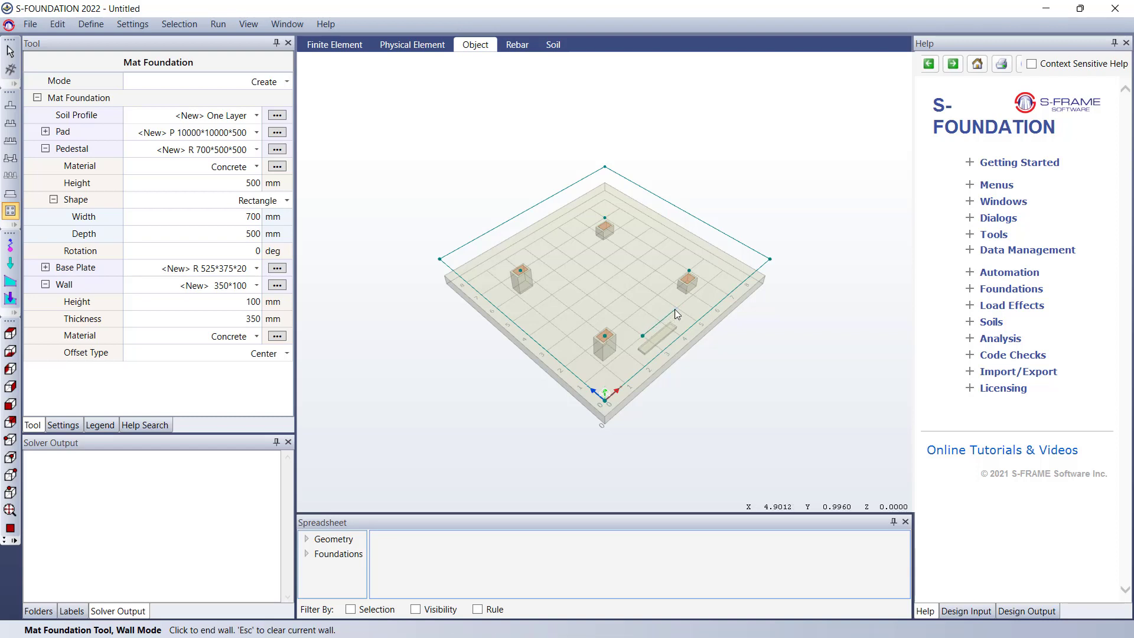
left_click(676, 309)
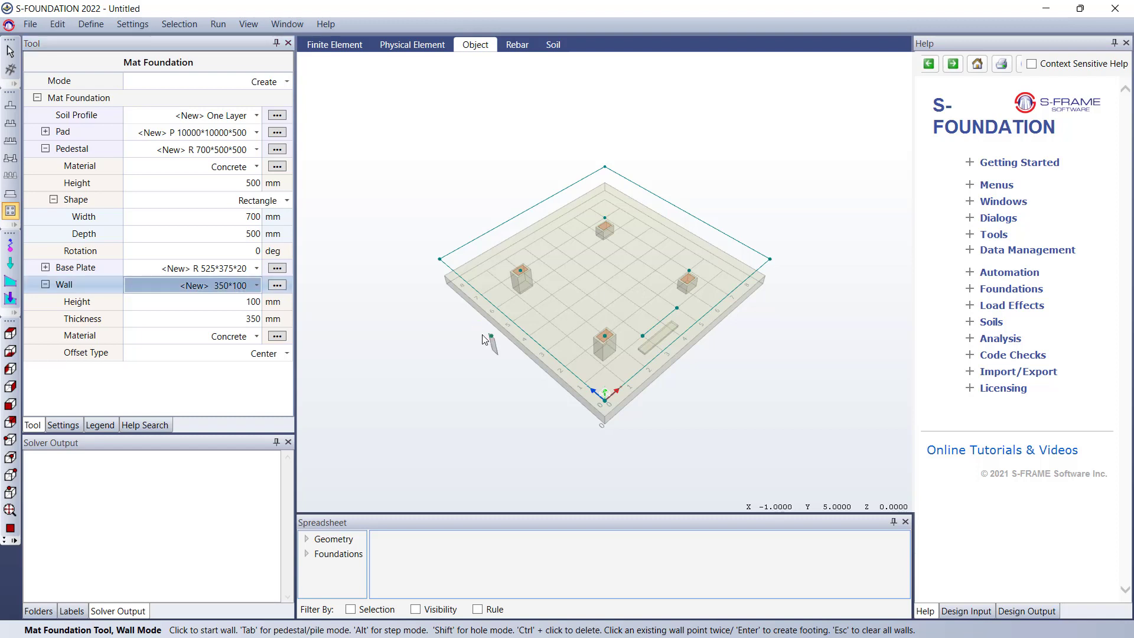
Step: Place six C 400*10 piles (400 mm diameter, 10 m long) at grid points across the mat
key("Tab")
left_click(581, 313)
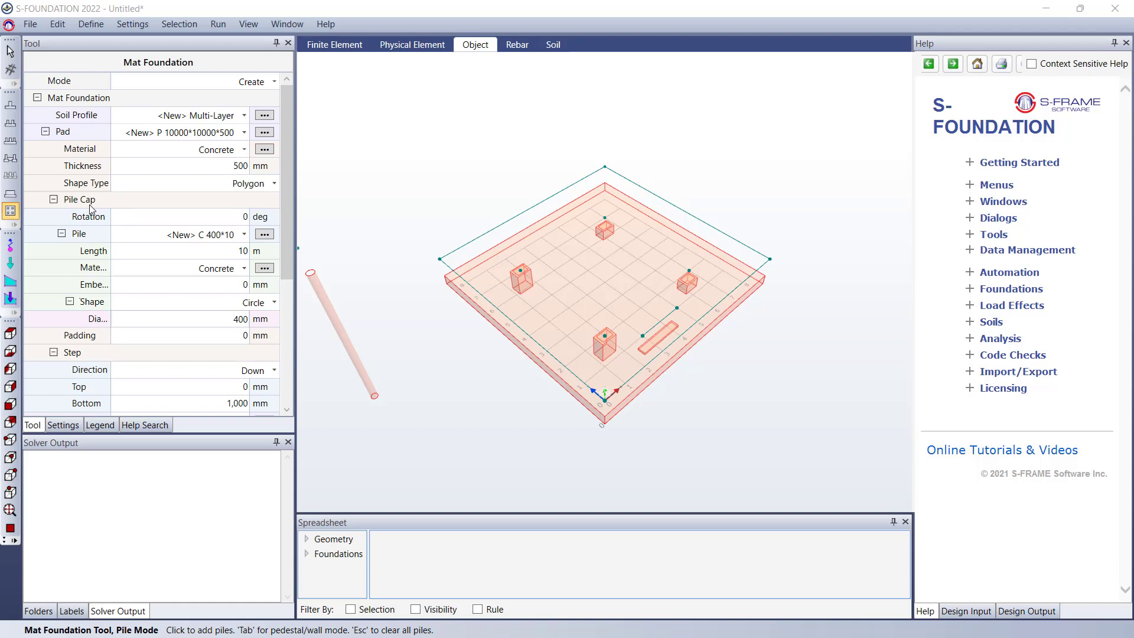
left_click(242, 236)
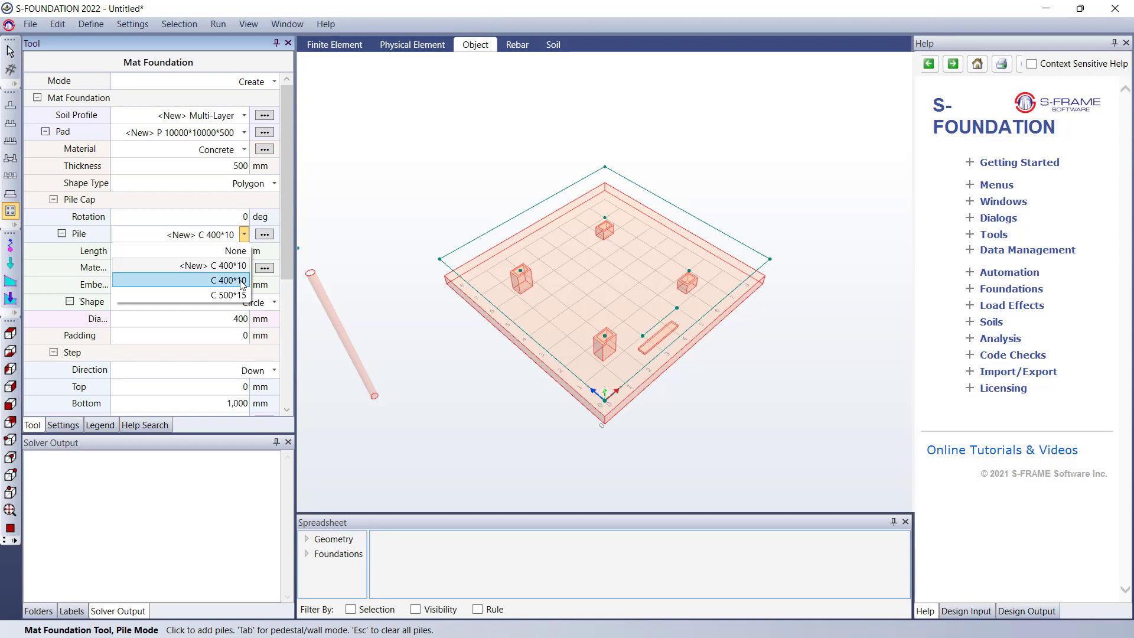
left_click(243, 281)
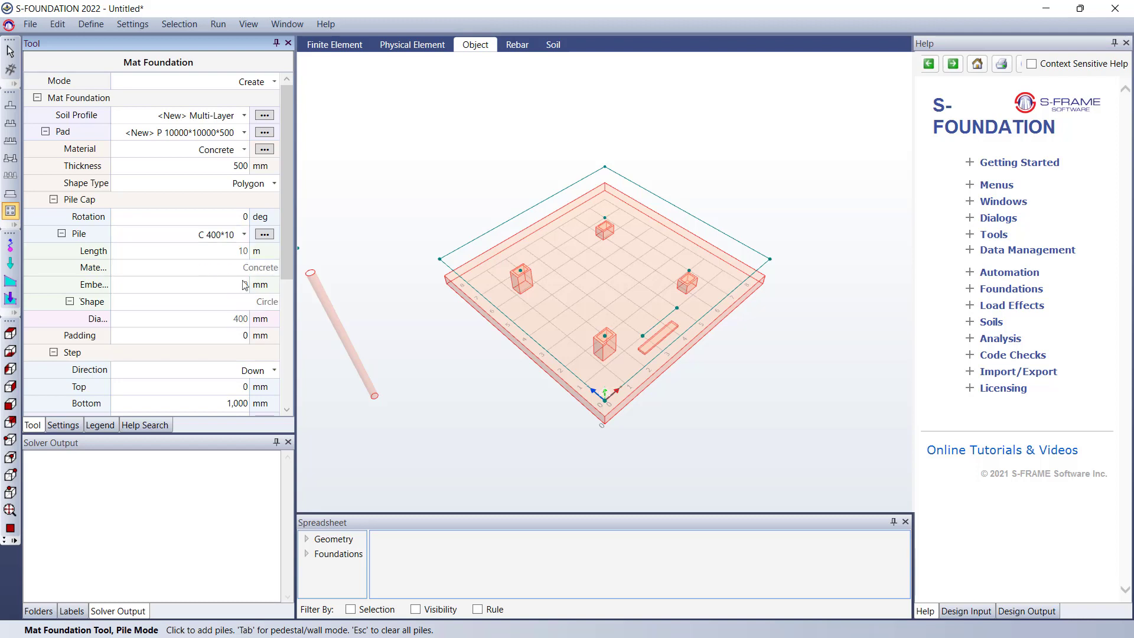
left_click(487, 271)
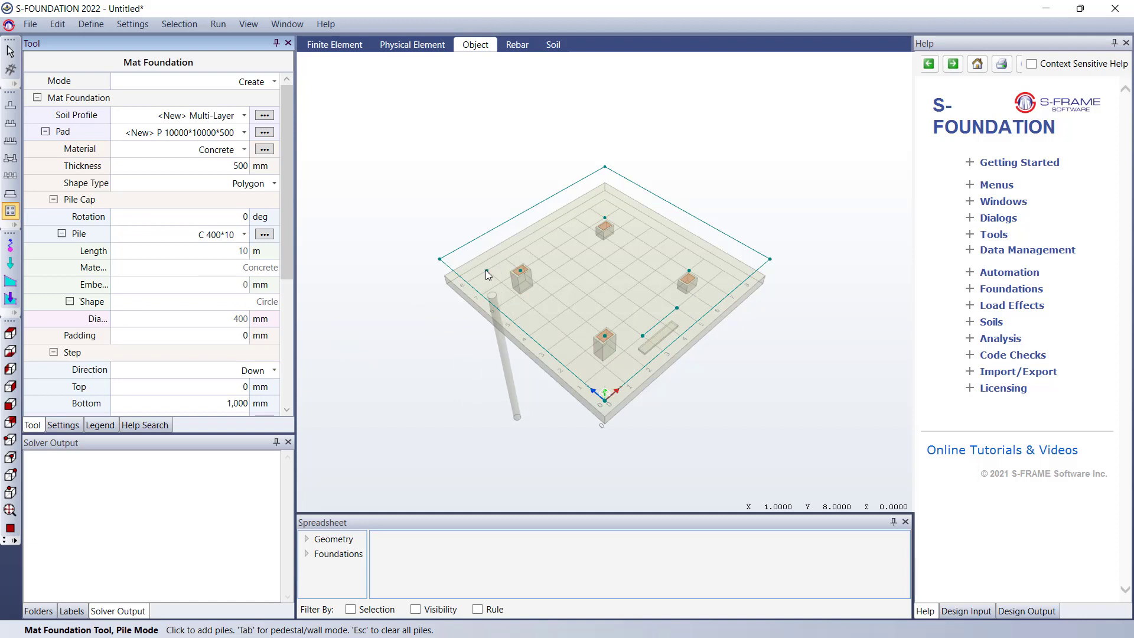
left_click(531, 308)
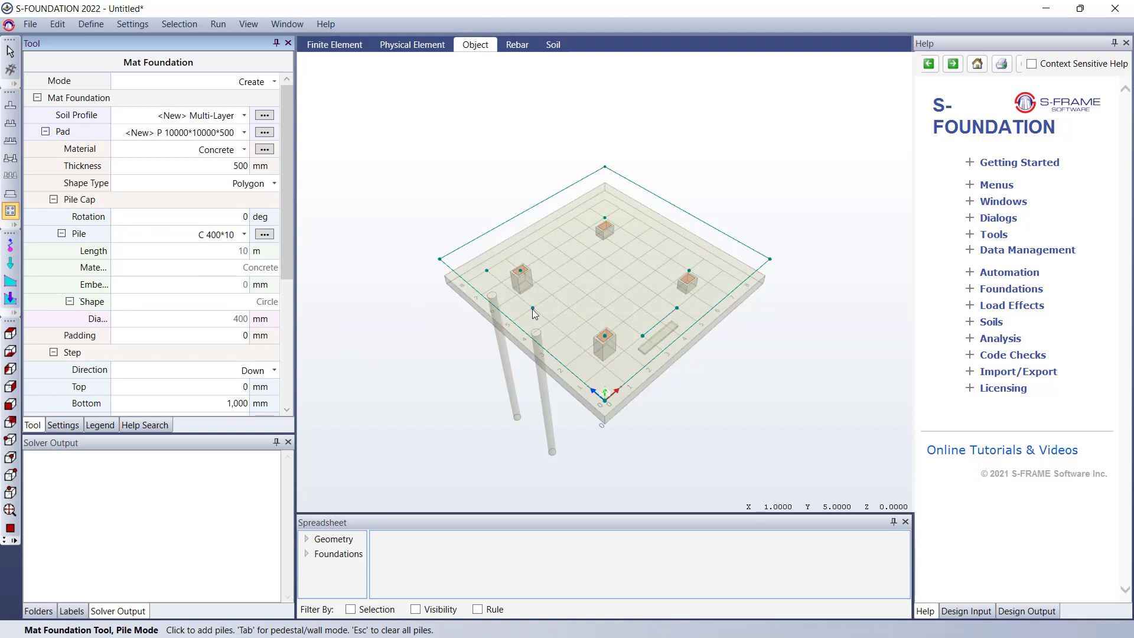
left_click(586, 354)
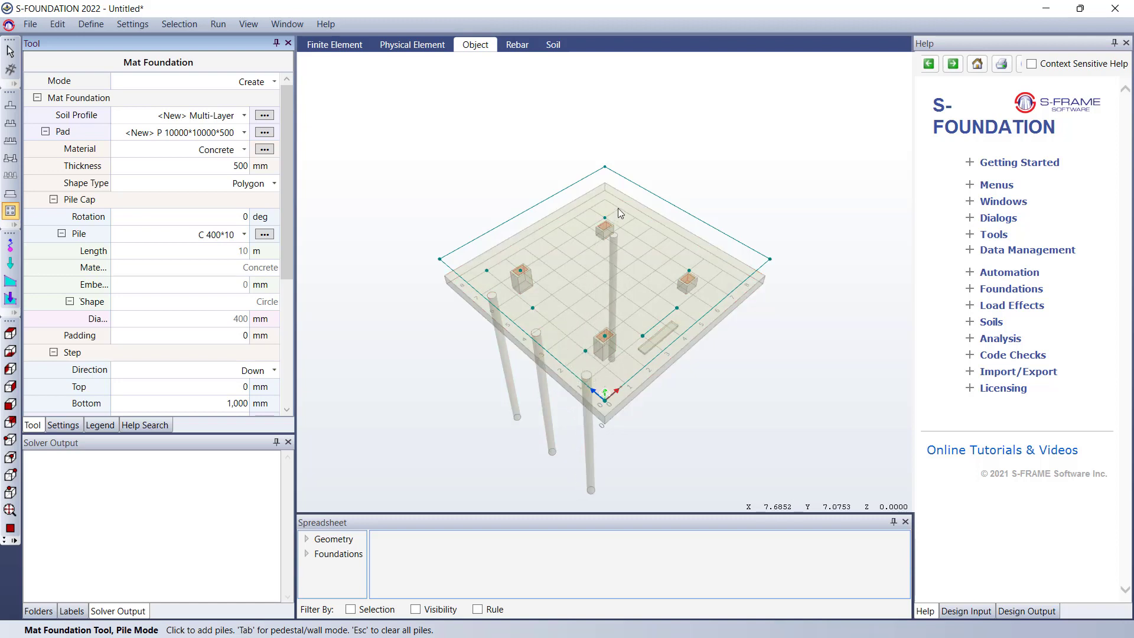
left_click(620, 211)
left_click(668, 238)
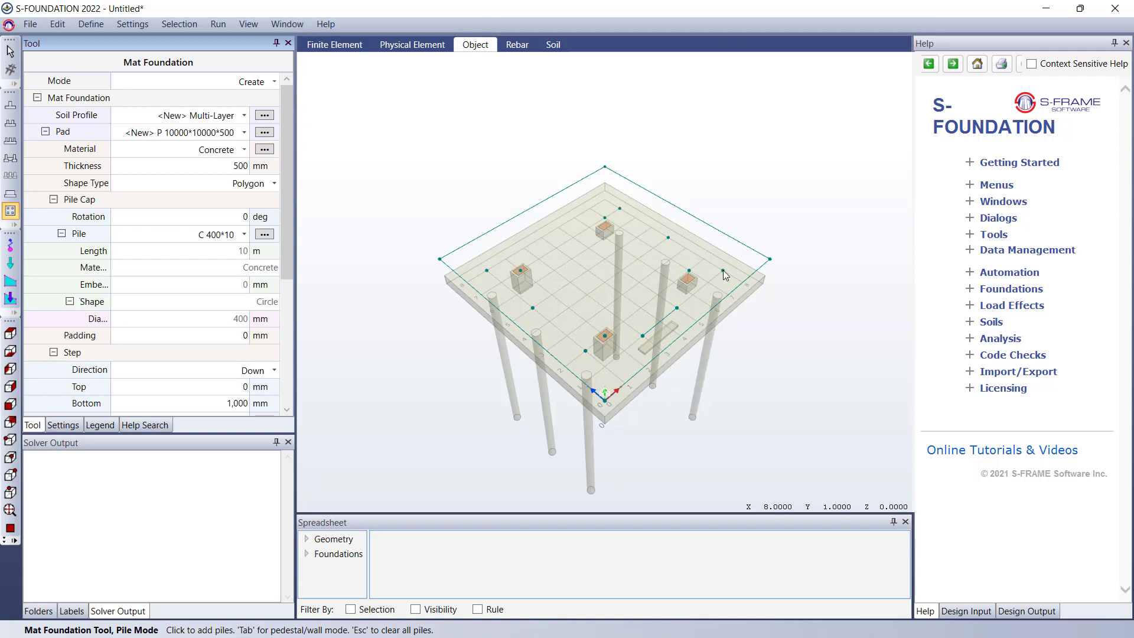
Step: Place six C 500*15 piles (500 mm diameter, 15 m long) at further grid points
left_click(244, 234)
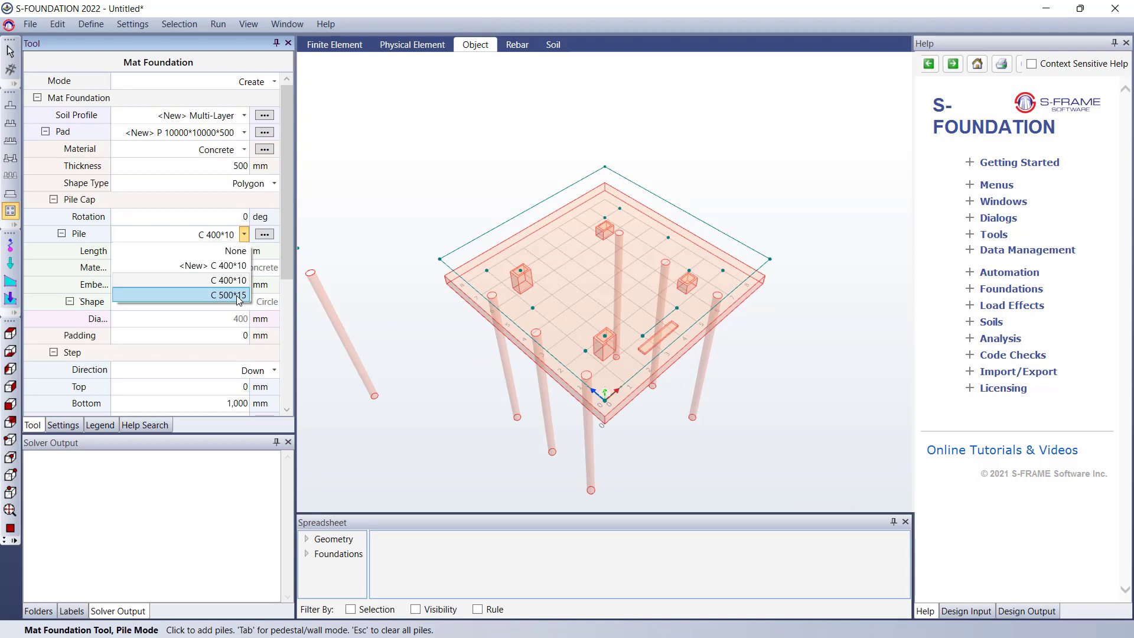
left_click(238, 299)
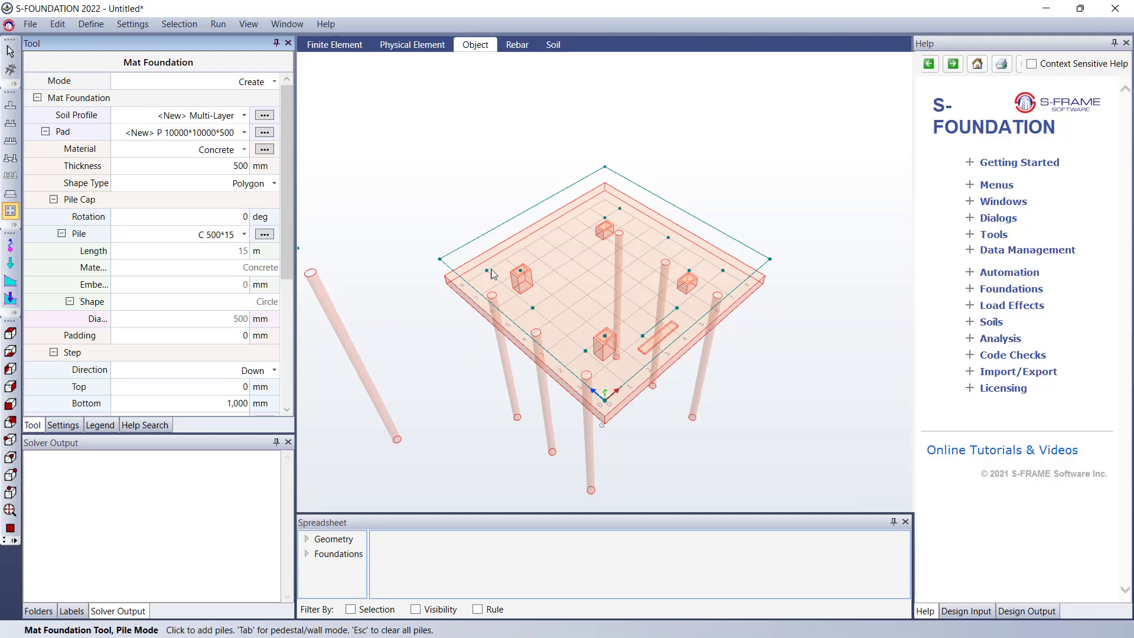
left_click(538, 260)
left_click(587, 293)
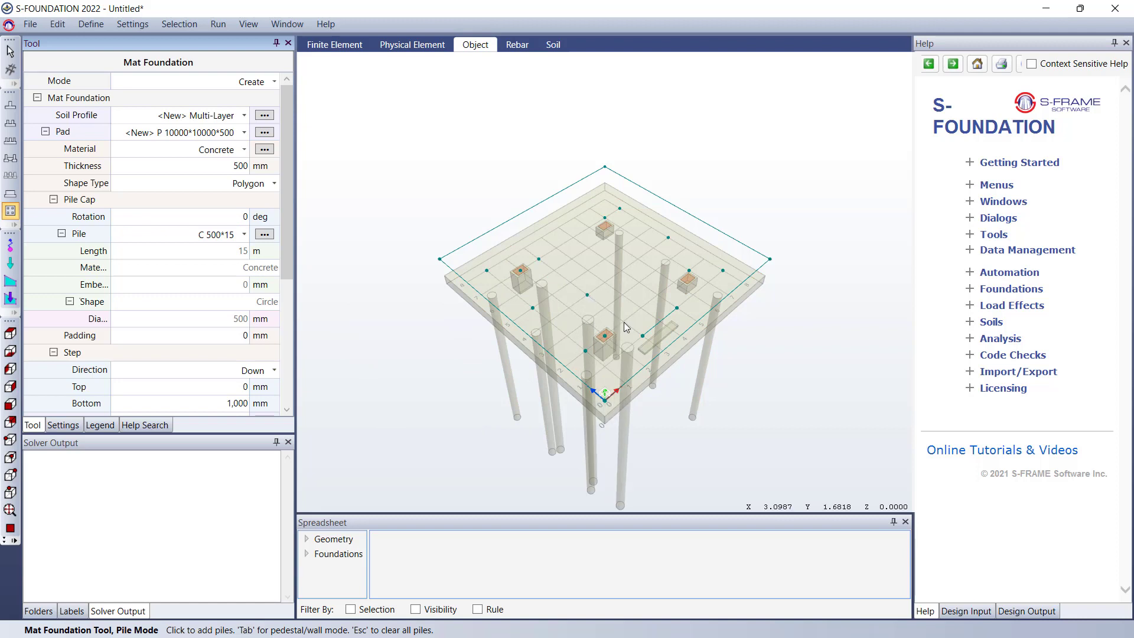
left_click(623, 321)
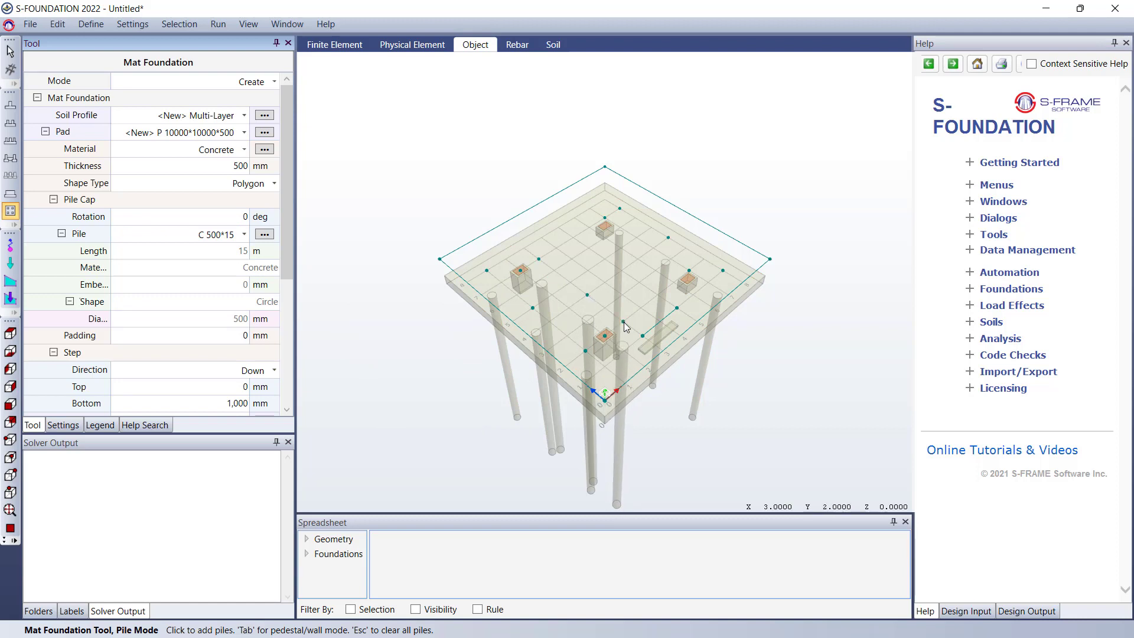
left_click(658, 295)
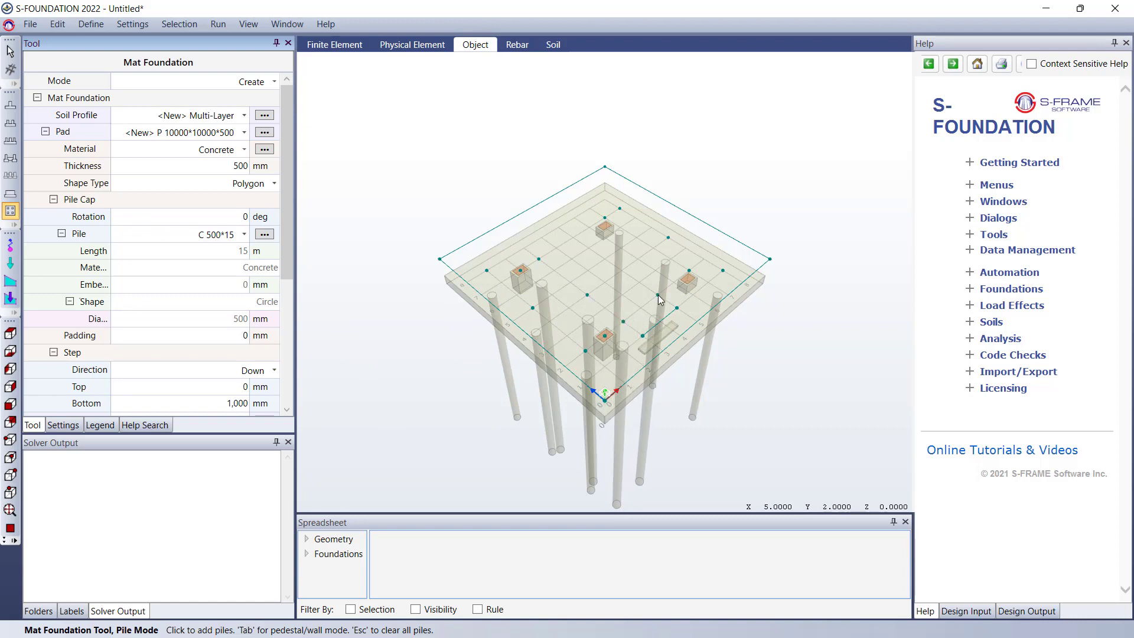
left_click(621, 269)
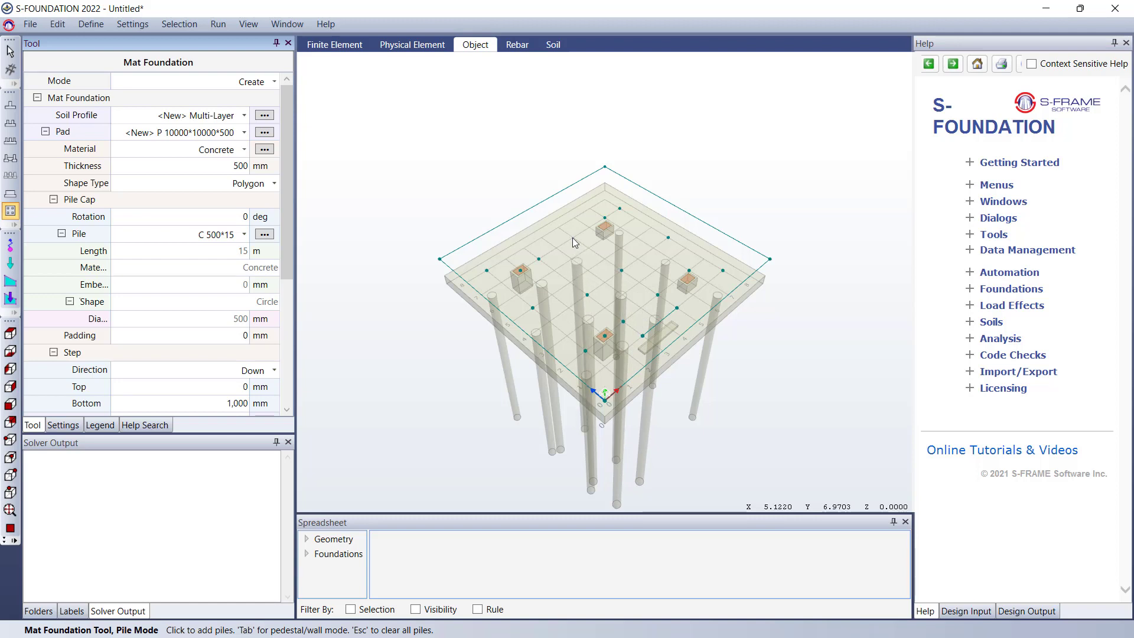
left_click(572, 237)
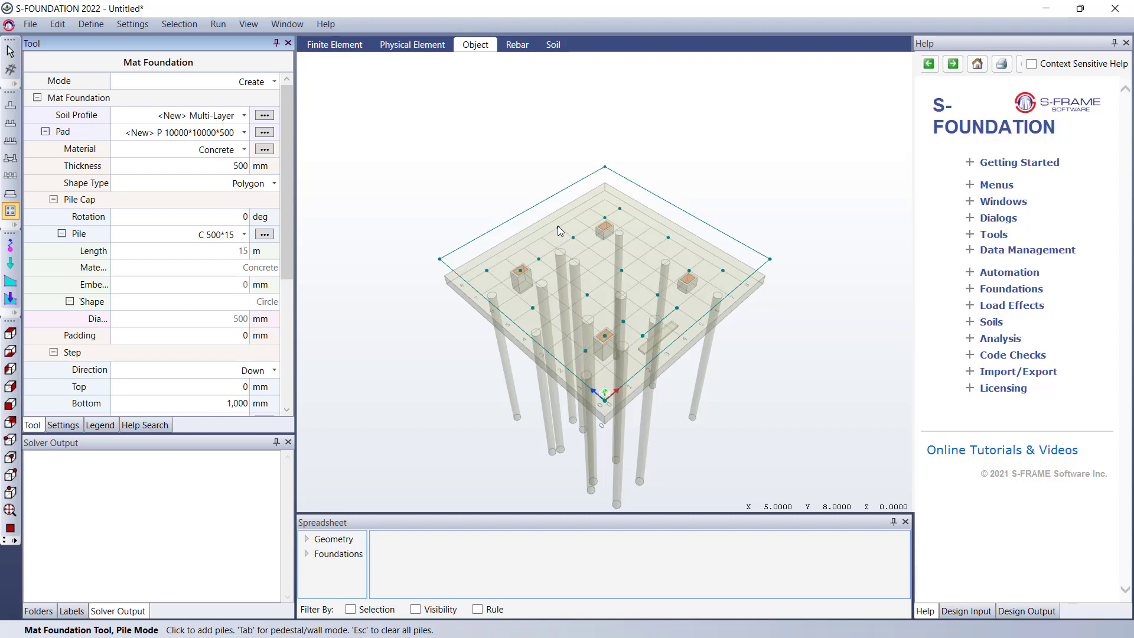
left_click(558, 225)
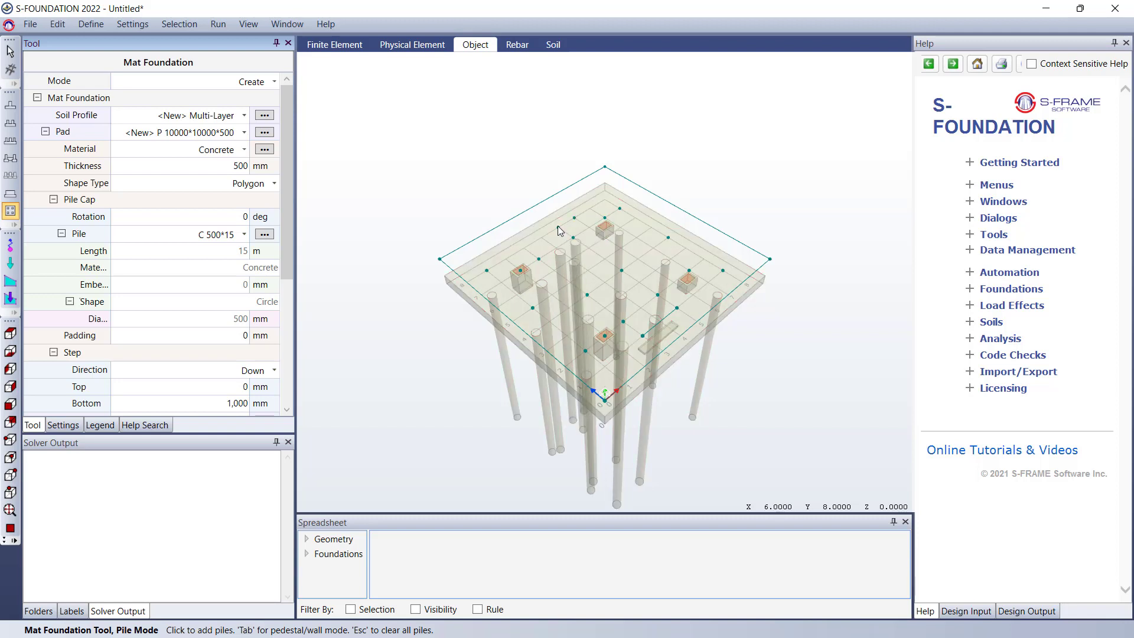
left_click(557, 225)
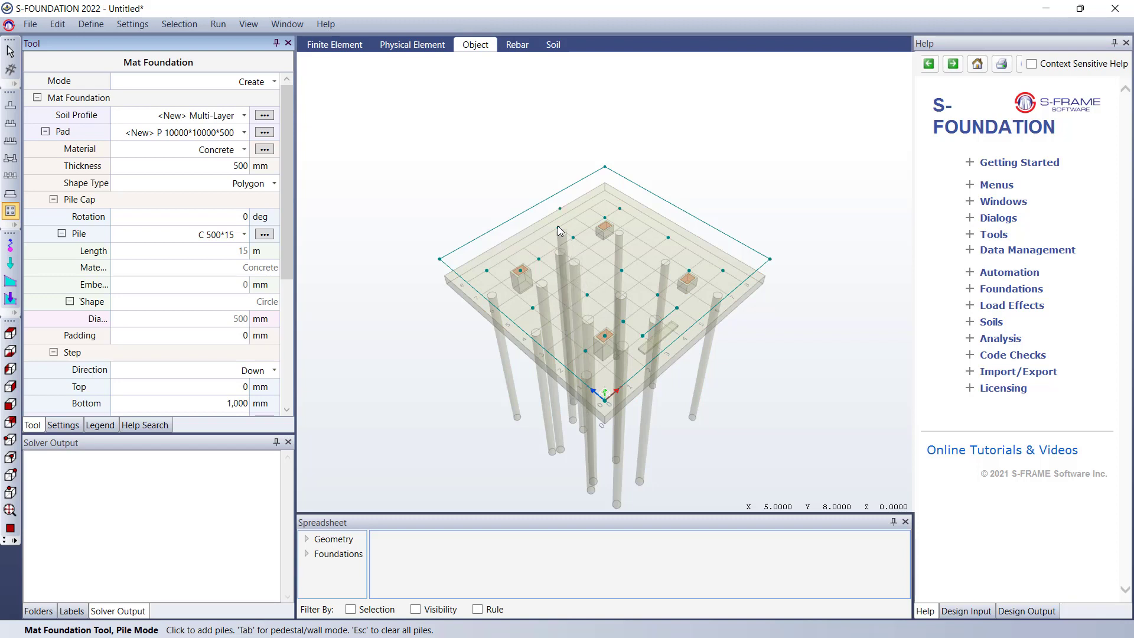
left_click(557, 225)
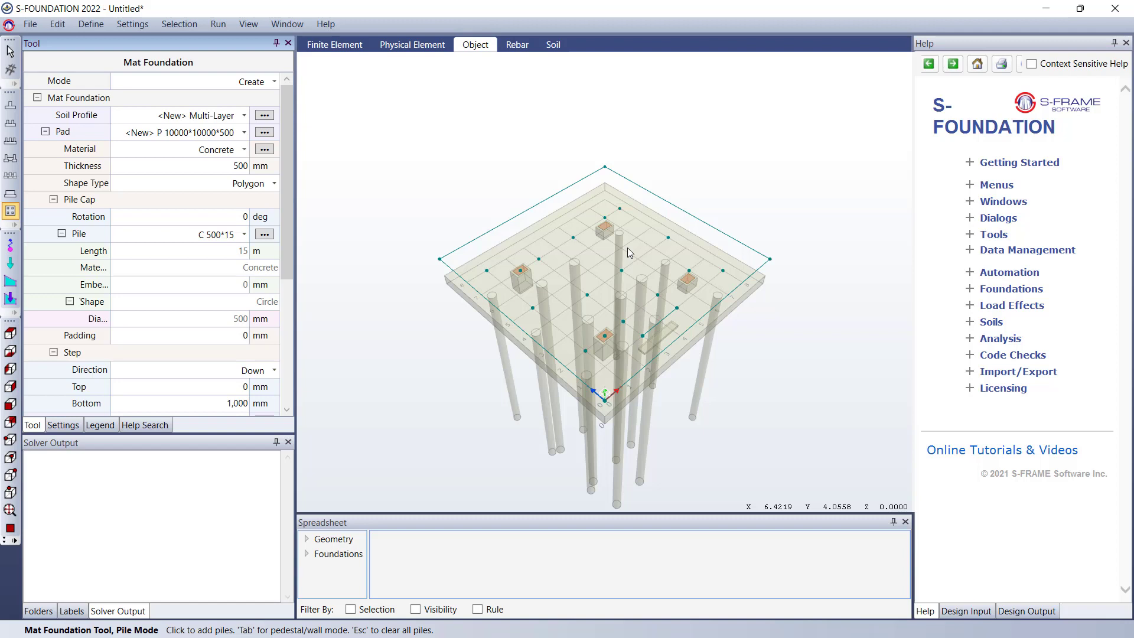
left_click(573, 238)
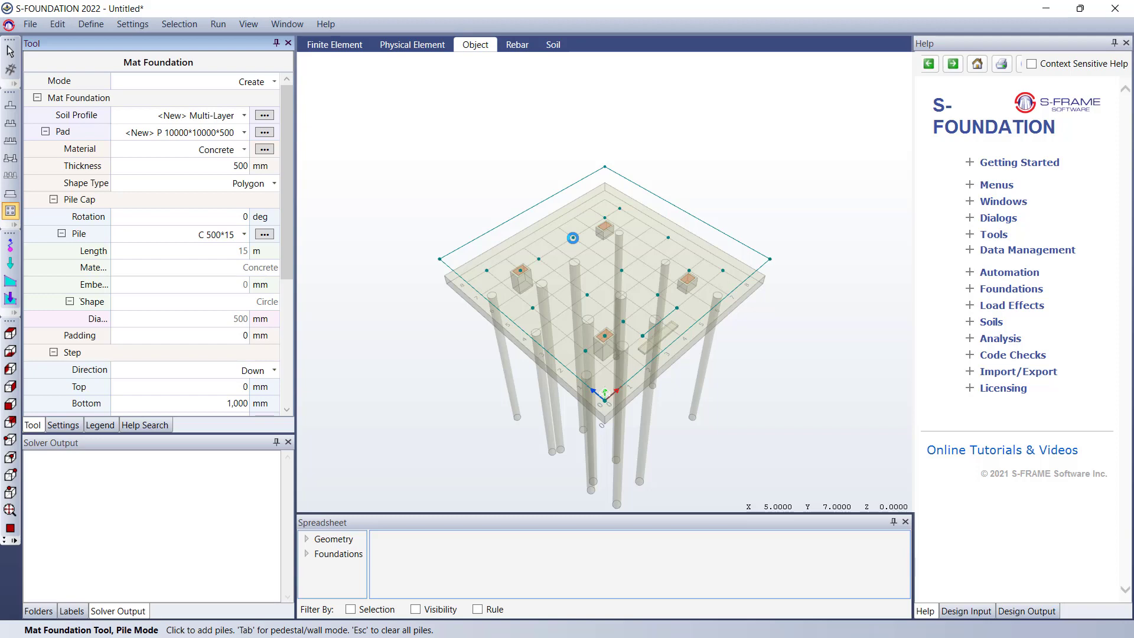
Step: Commit the pile-supported mat and display its triangular finite element mesh
key("Return")
middle_click_drag(481, 266, 519, 287)
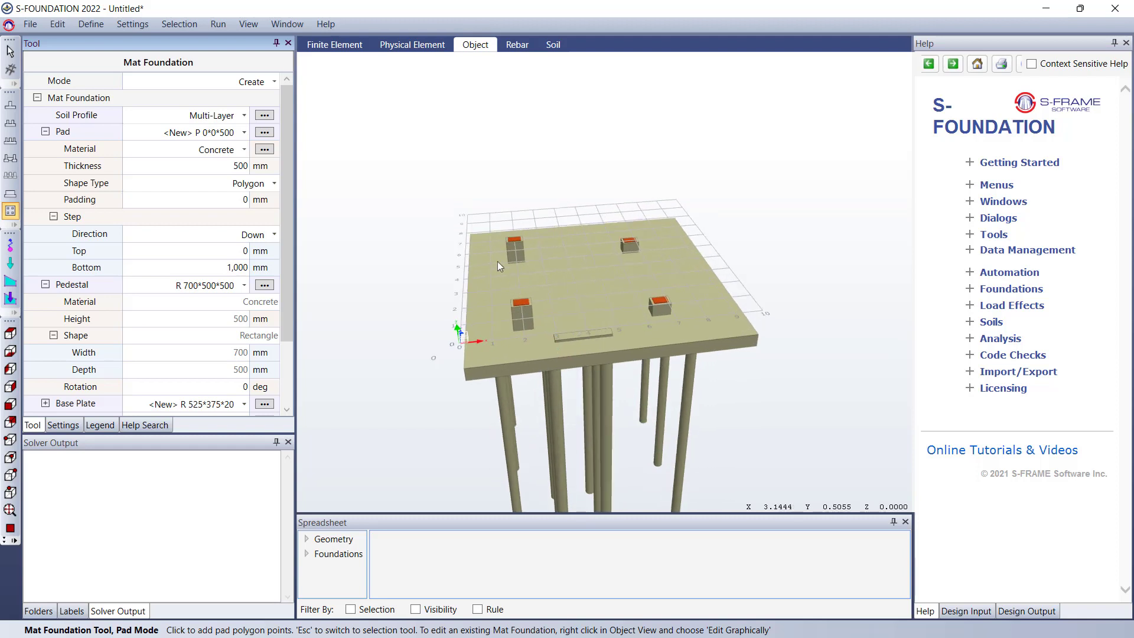
left_click(324, 52)
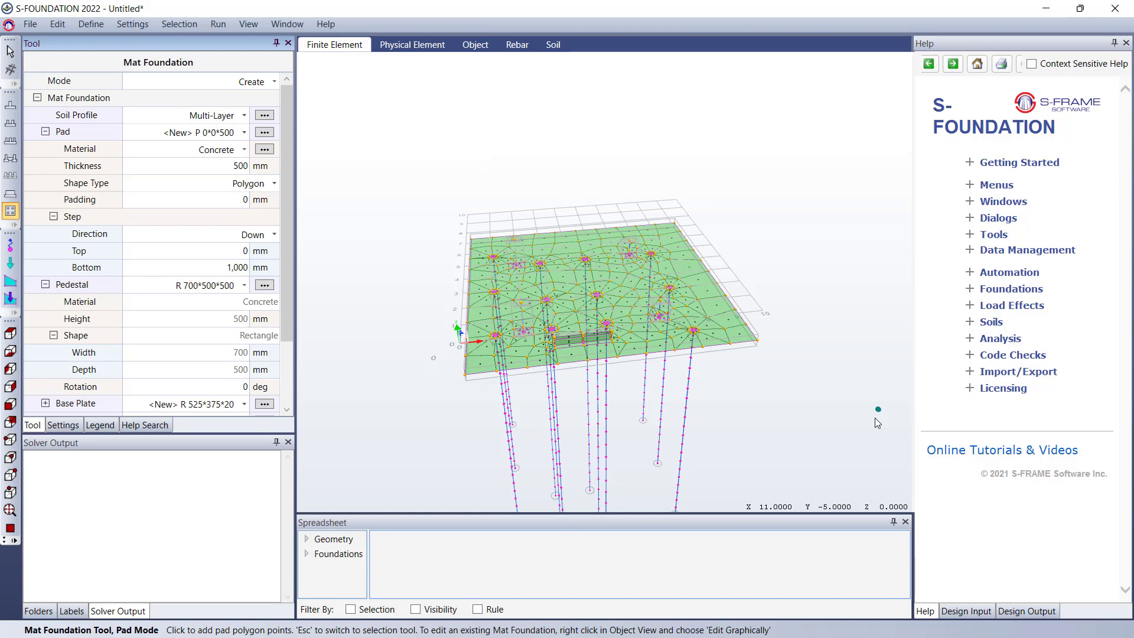
Step: Open the Pile Cap tab of the Define Pads/Pile Caps dialog
left_click(91, 24)
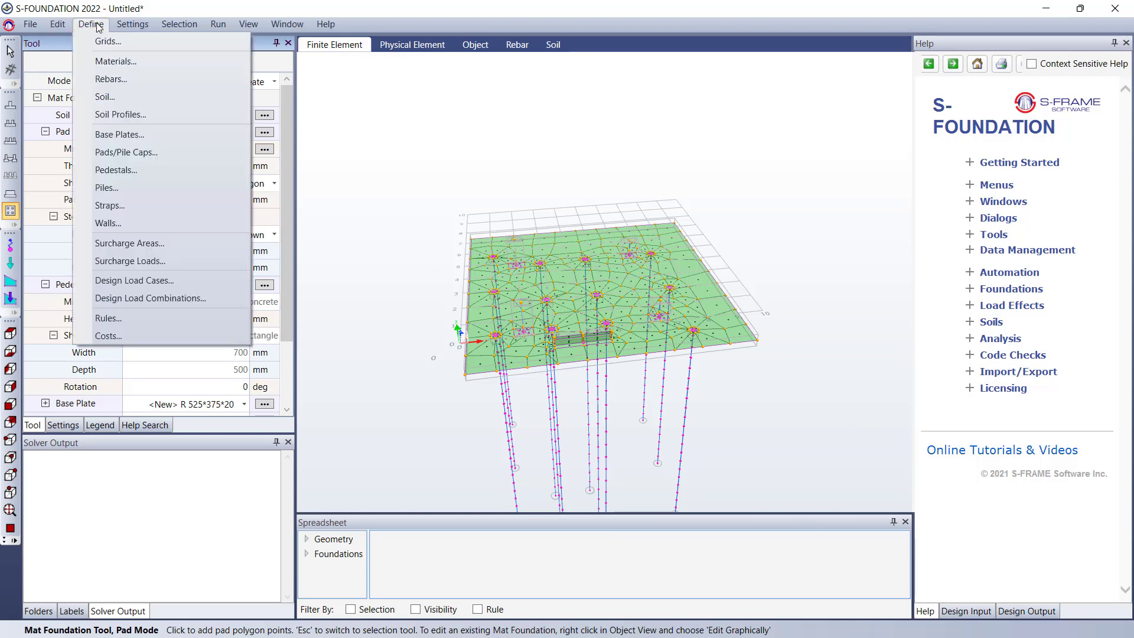
left_click(171, 154)
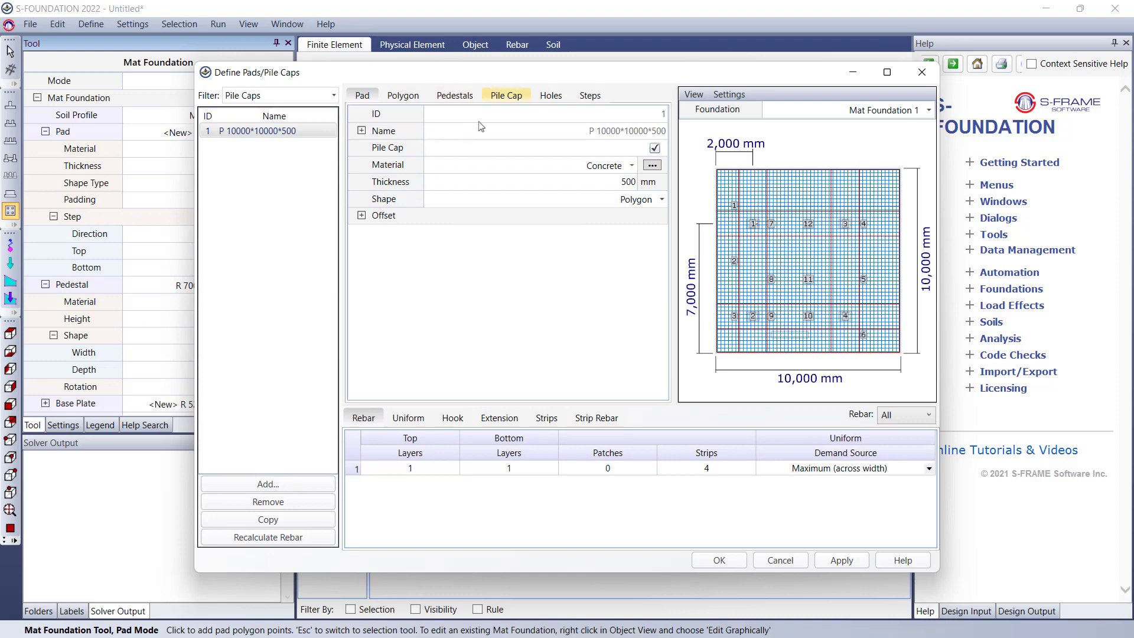
left_click(515, 98)
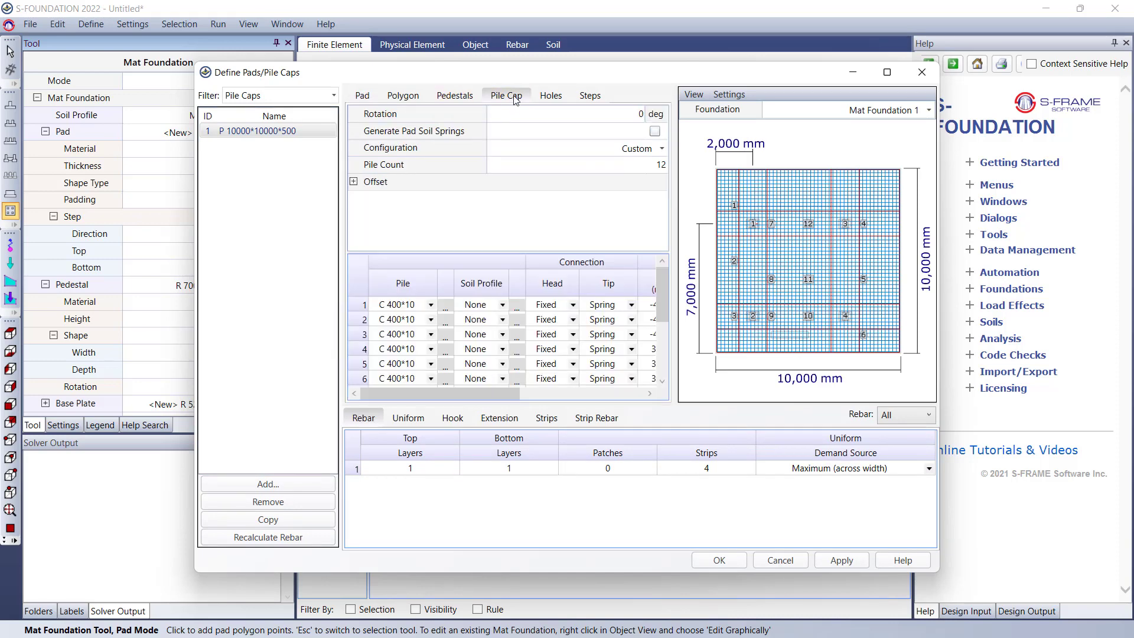
Step: Keep pile 1's soil profile as None and scroll the 12-pile table to review offsets
left_click_drag(496, 394, 455, 416)
left_click(502, 305)
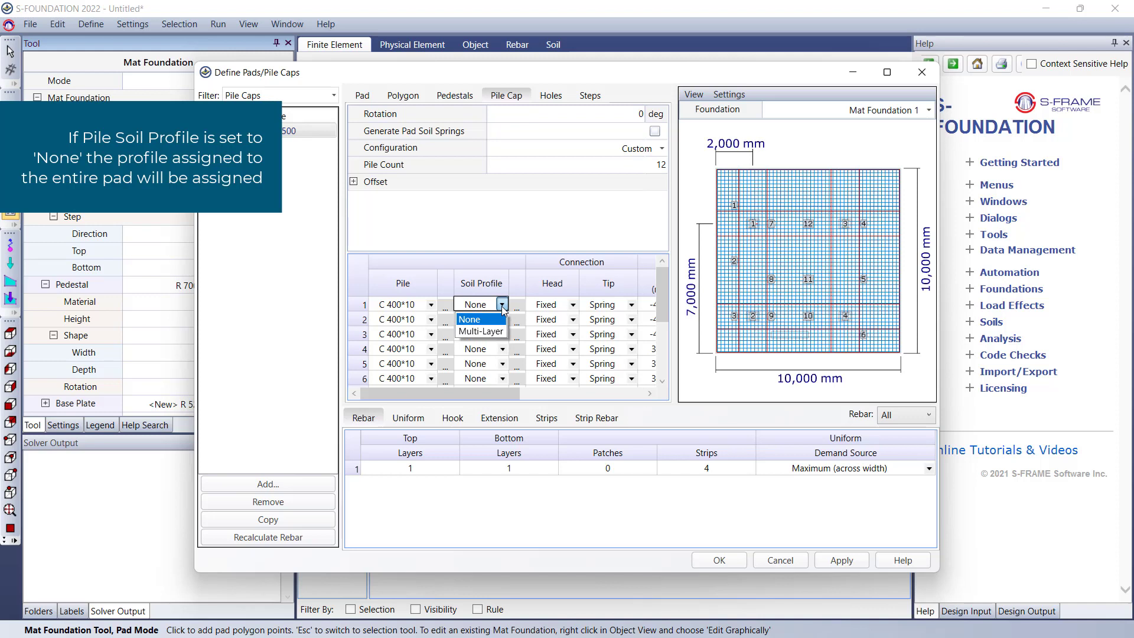
left_click(502, 305)
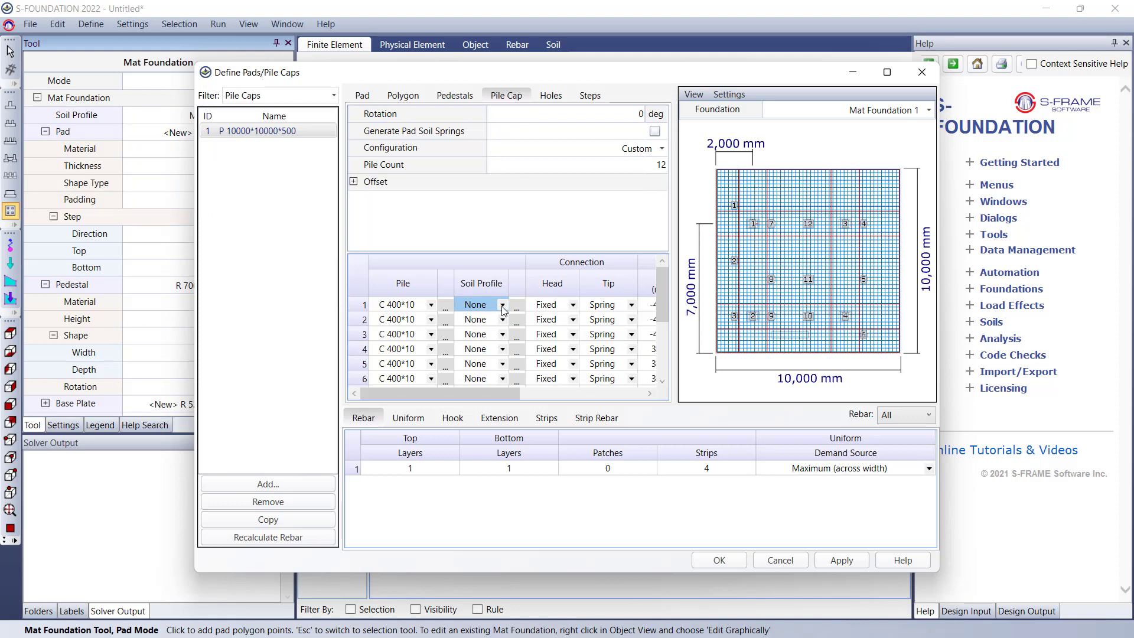
left_click_drag(512, 394, 554, 395)
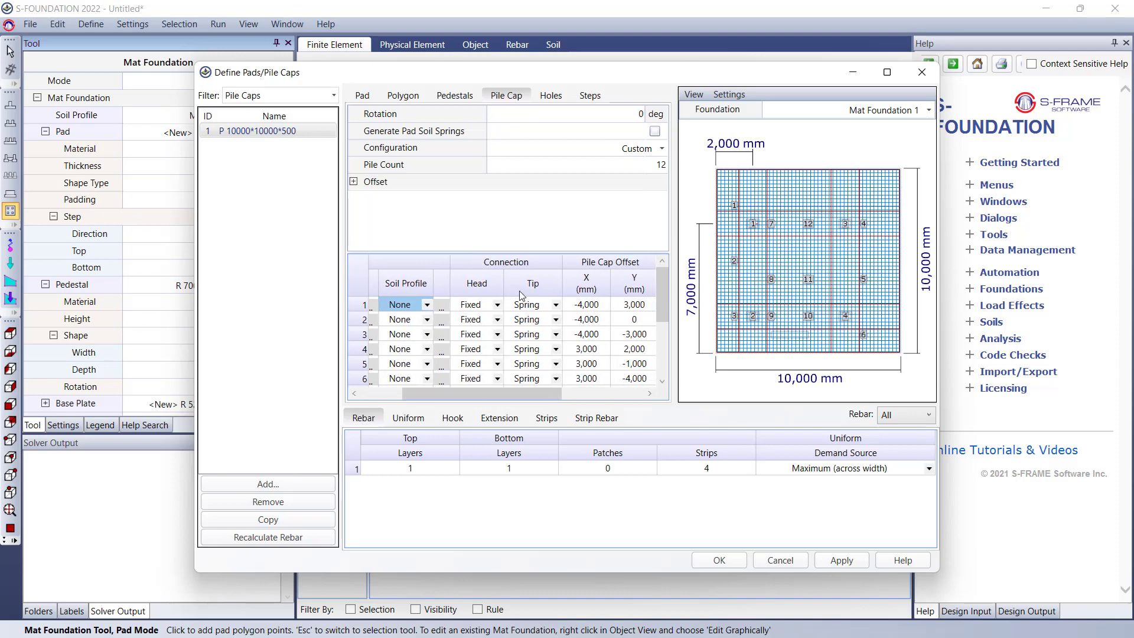